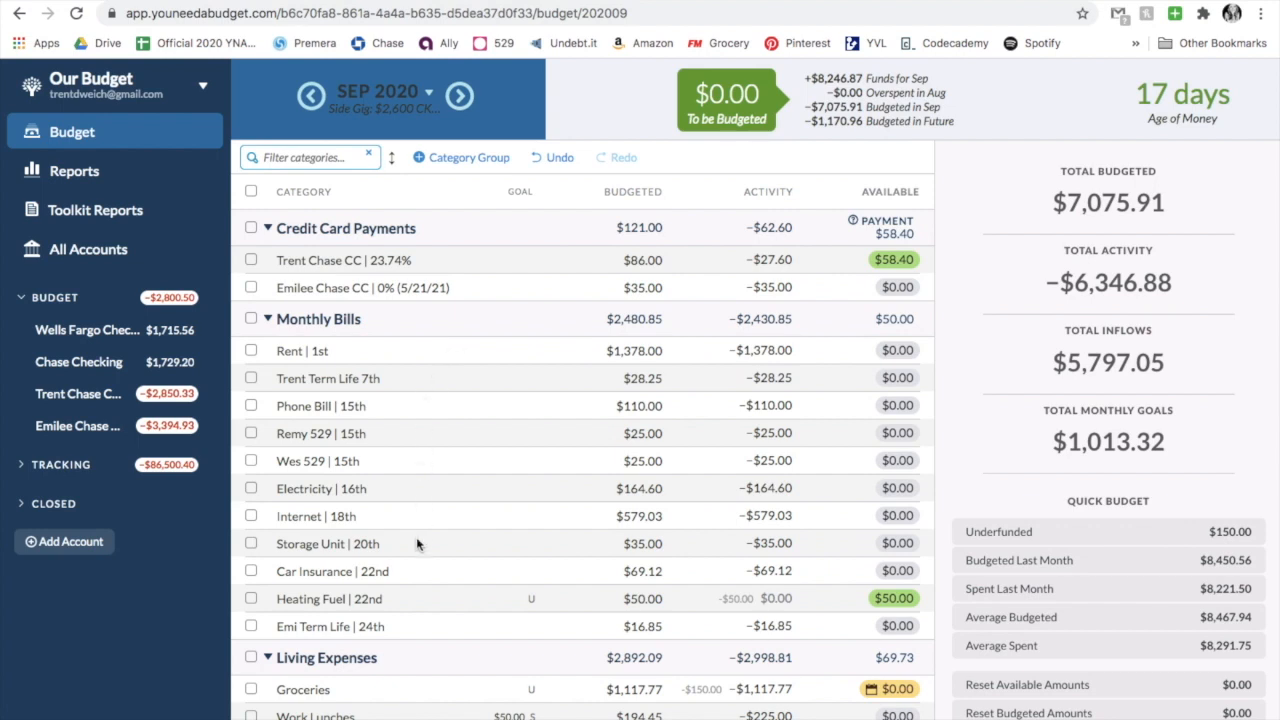
- Review the September 2020 Monthly Bills and Living Expenses, inspect the Fuel | Home + Auto category's details, and clear its selection
scroll(428, 570, "down", 3)
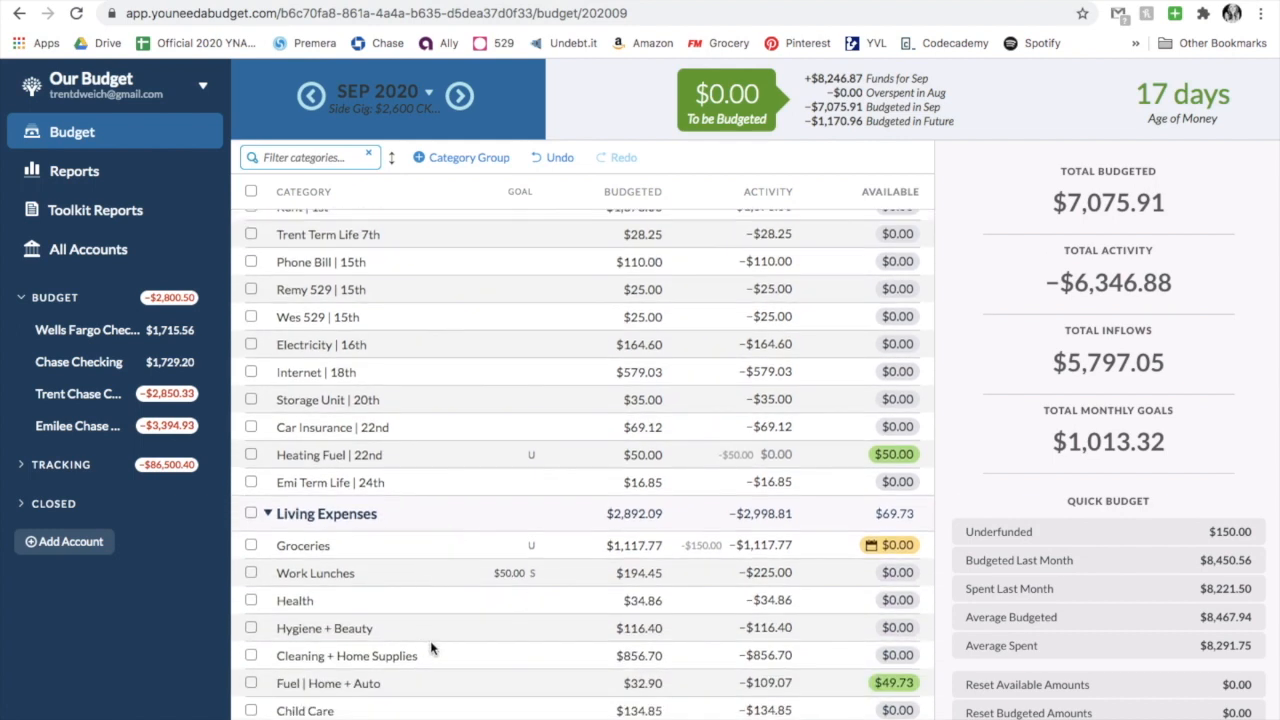
scroll(430, 565, "down", 1)
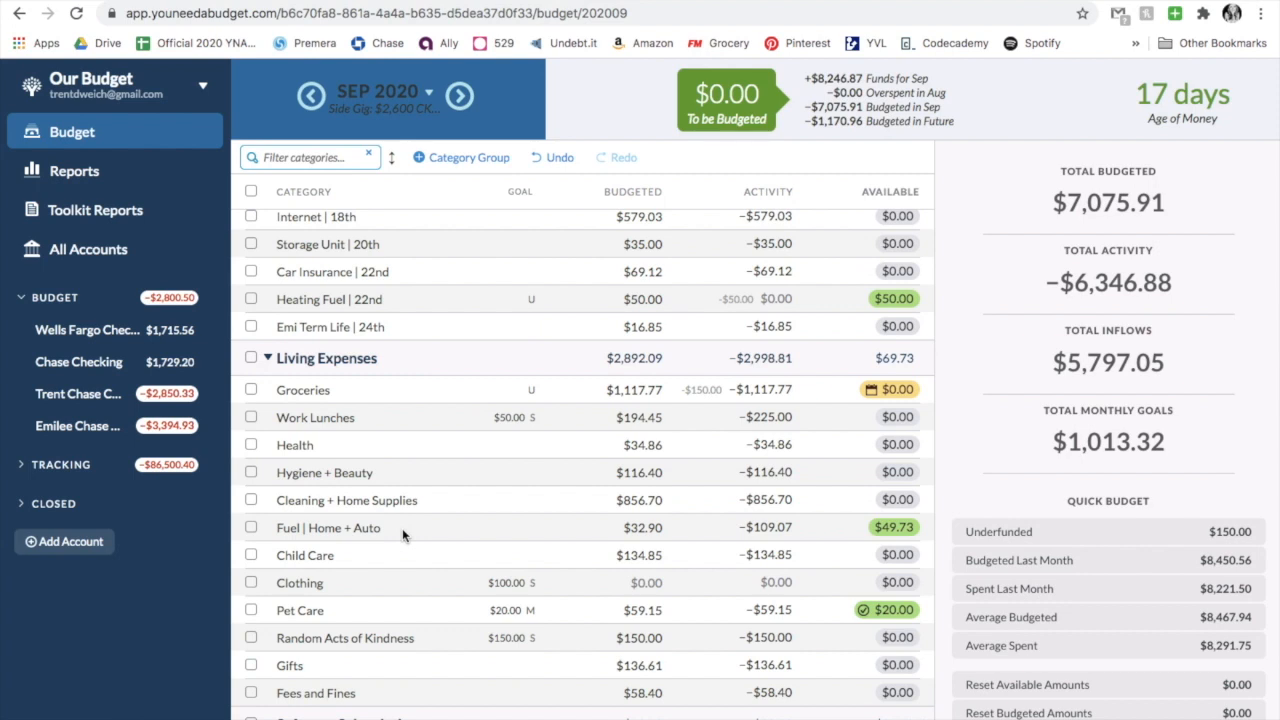
scroll(448, 508, "up", 2)
scroll(448, 504, "down", 3)
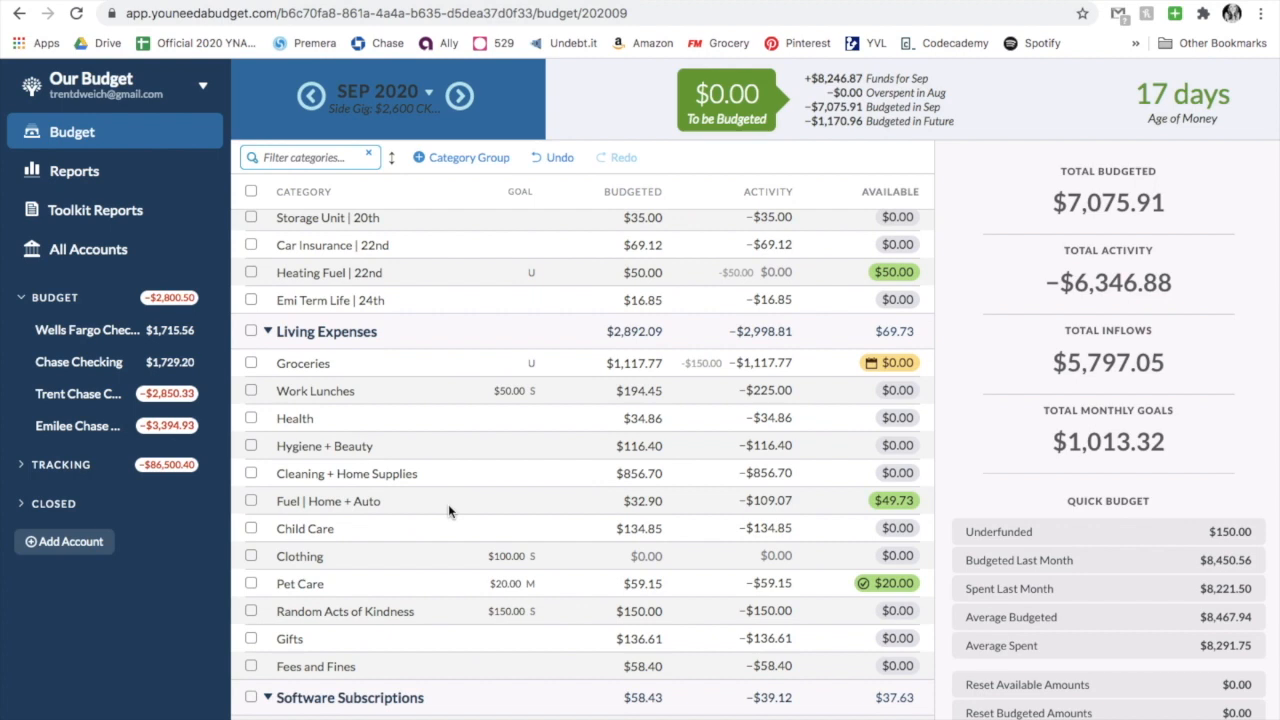
left_click(422, 512)
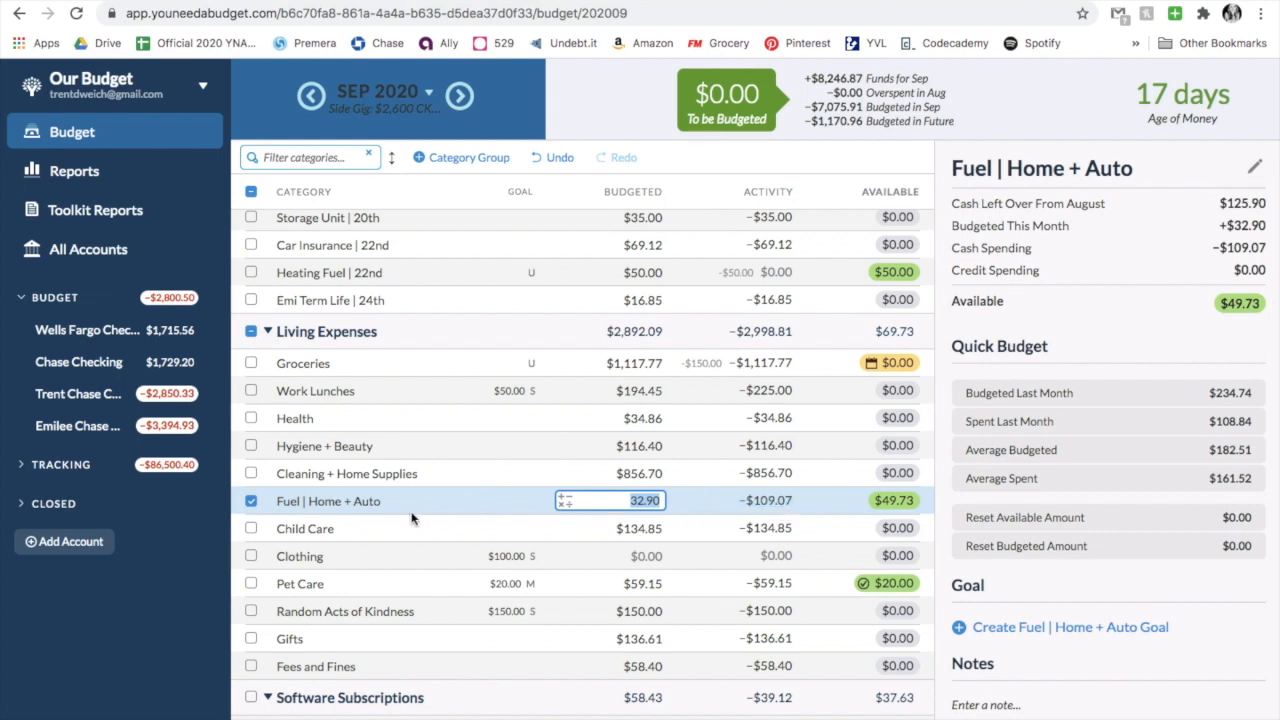
left_click(251, 502)
- Inspect the details of the Auto Maintenance | $500 category in the Sinking Funds group
scroll(253, 505, "down", 4)
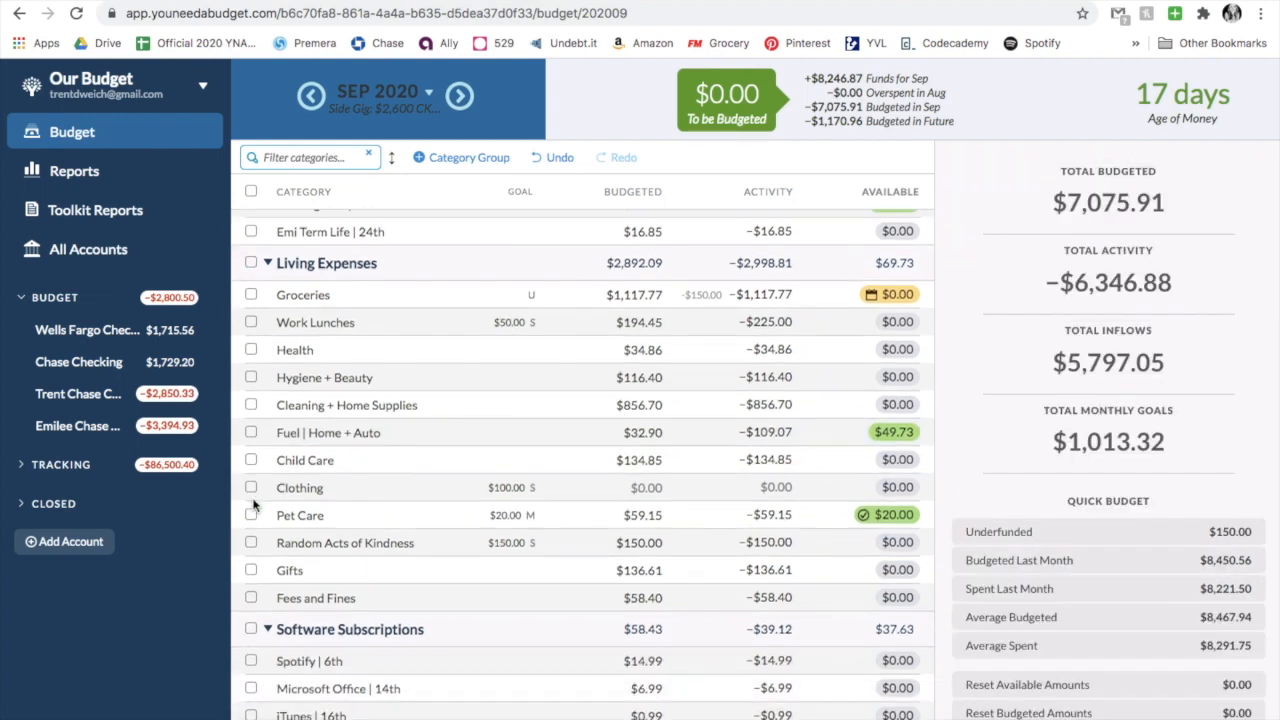
scroll(253, 505, "down", 3)
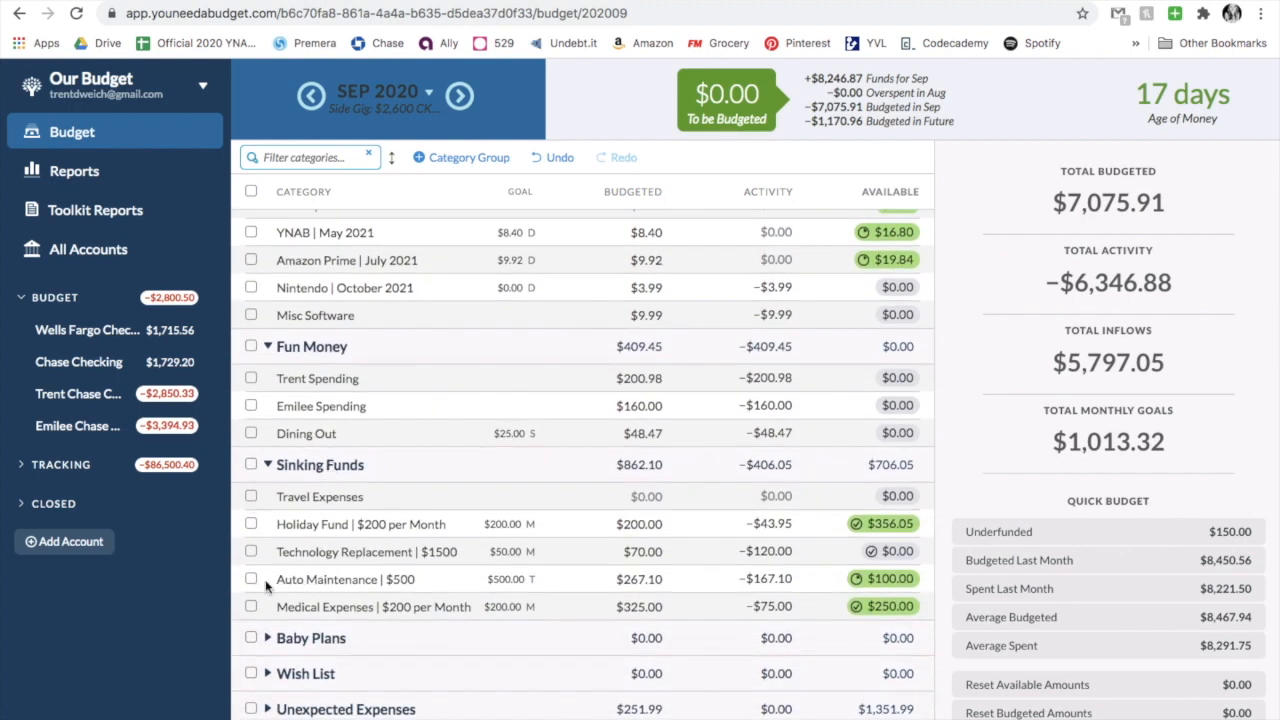
left_click(252, 583)
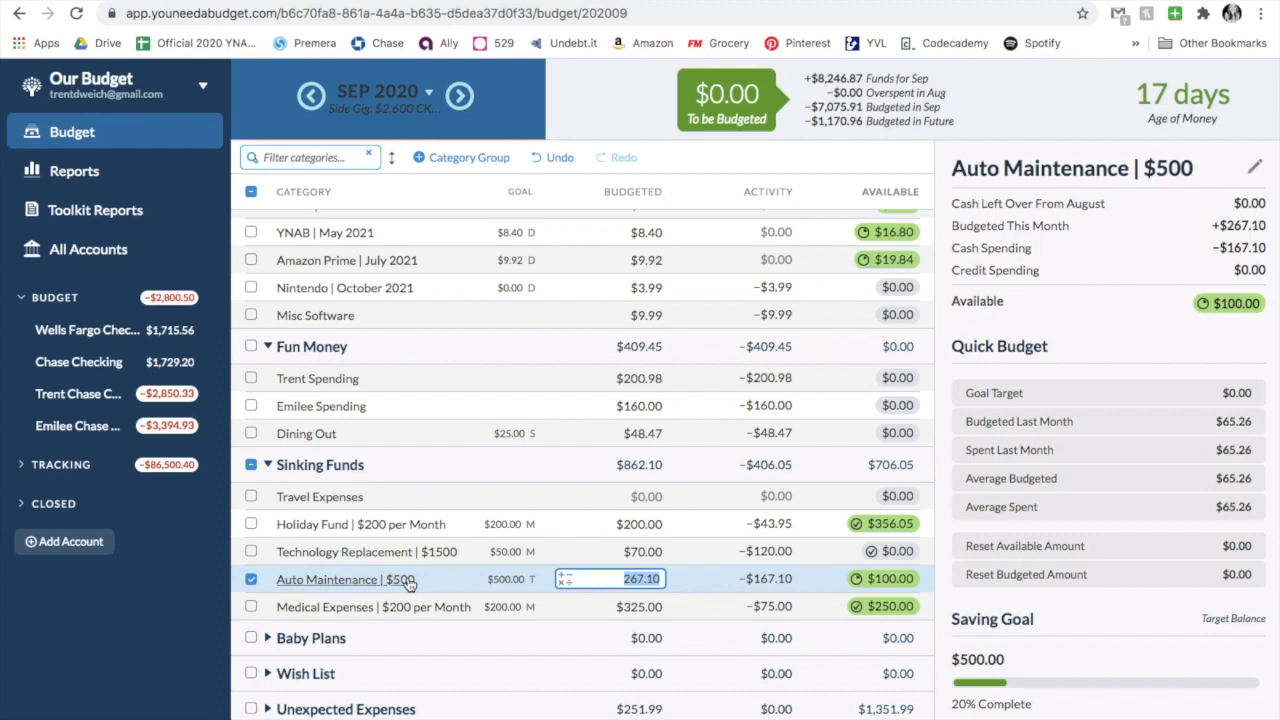
- Return to Living Expenses and inspect the Fuel | Home + Auto category again, along with the groups below it
scroll(409, 584, "up", 5)
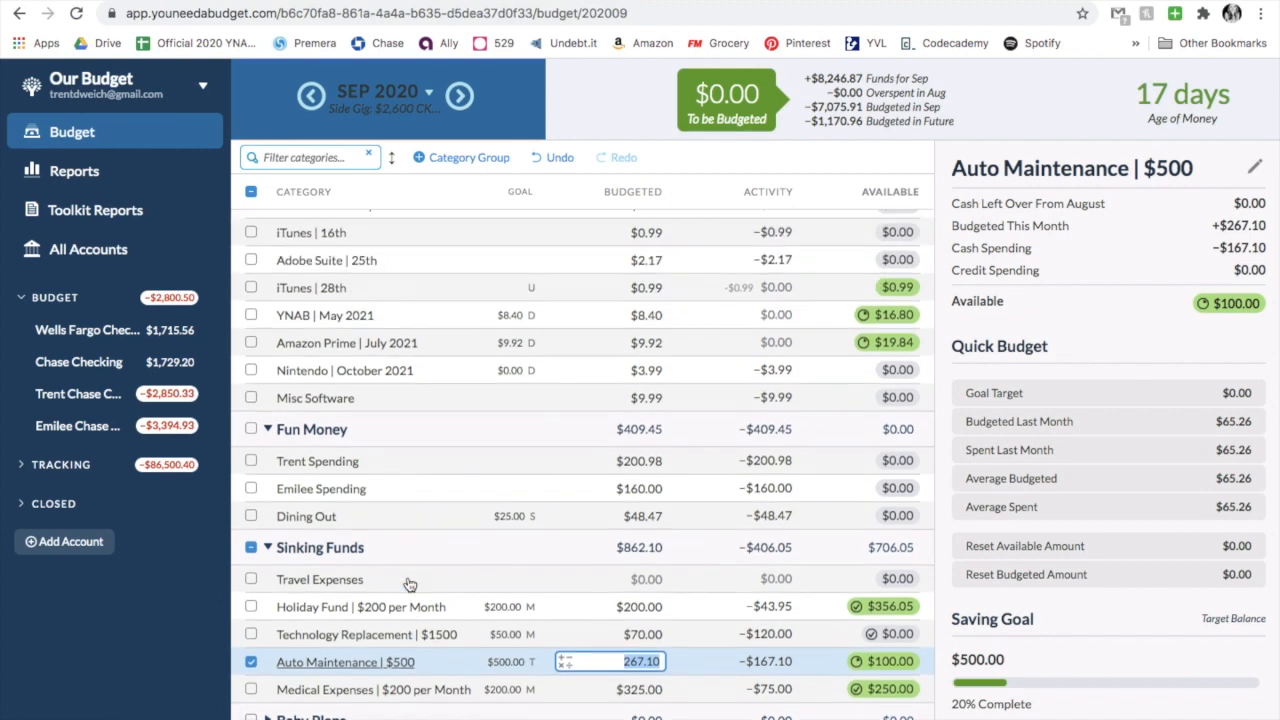
scroll(409, 584, "up", 3)
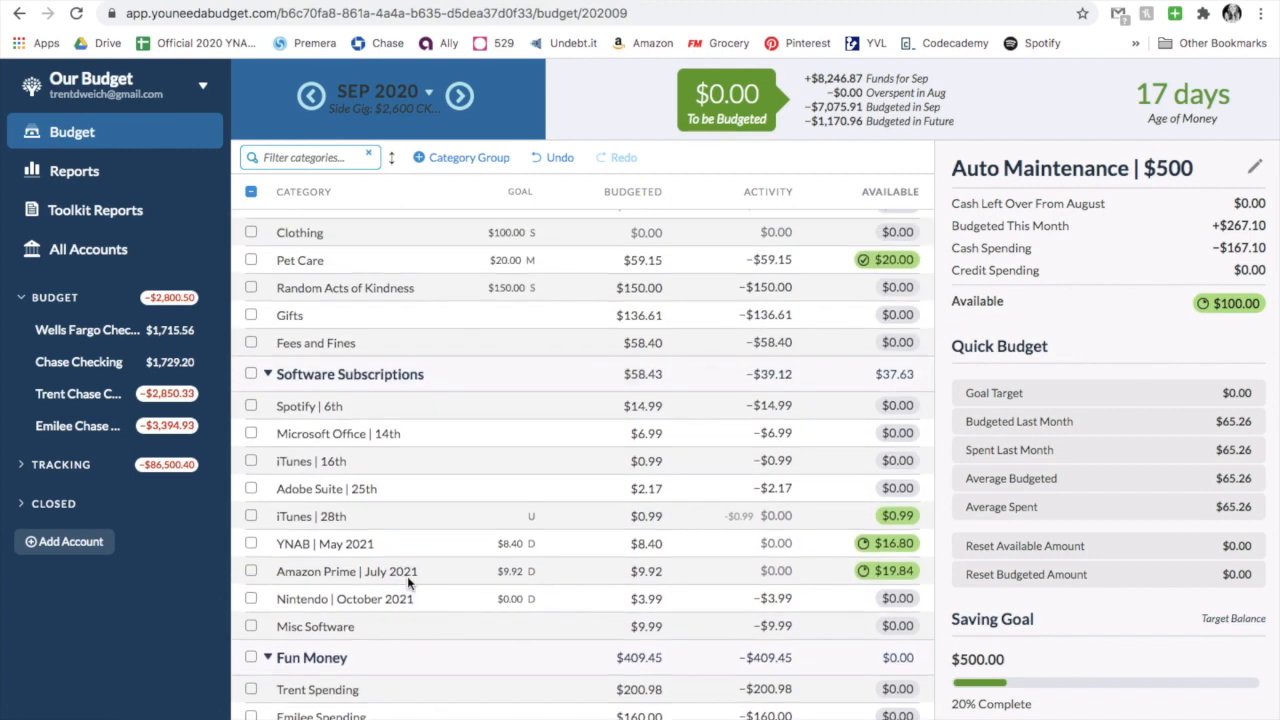
scroll(405, 591, "up", 2)
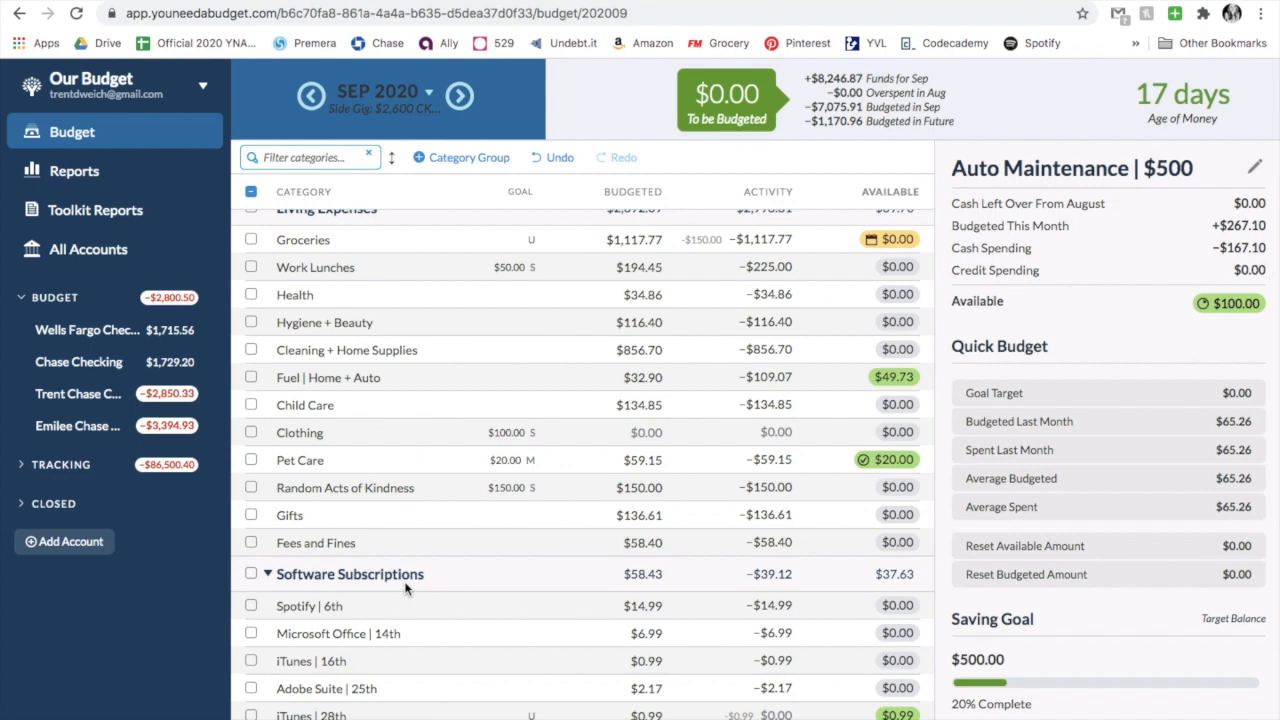
left_click(434, 386)
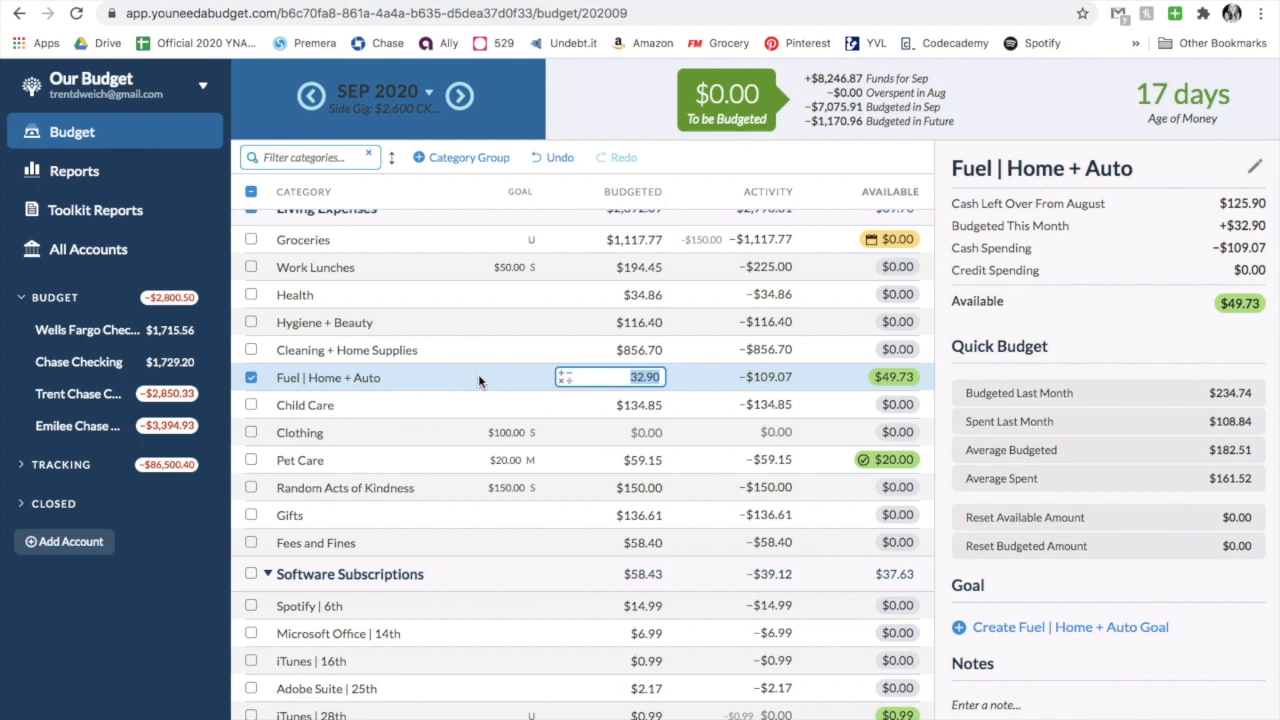
scroll(478, 377, "down", 3)
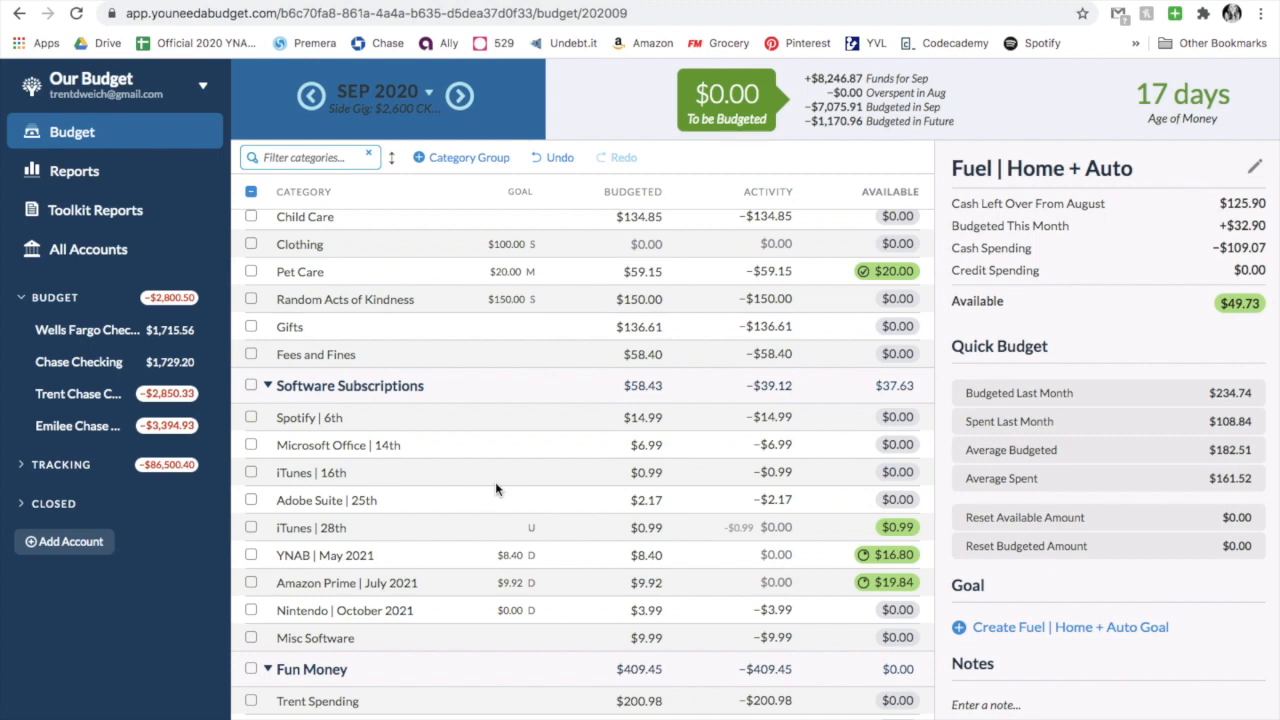
scroll(496, 484, "up", 2)
scroll(496, 484, "down", 2)
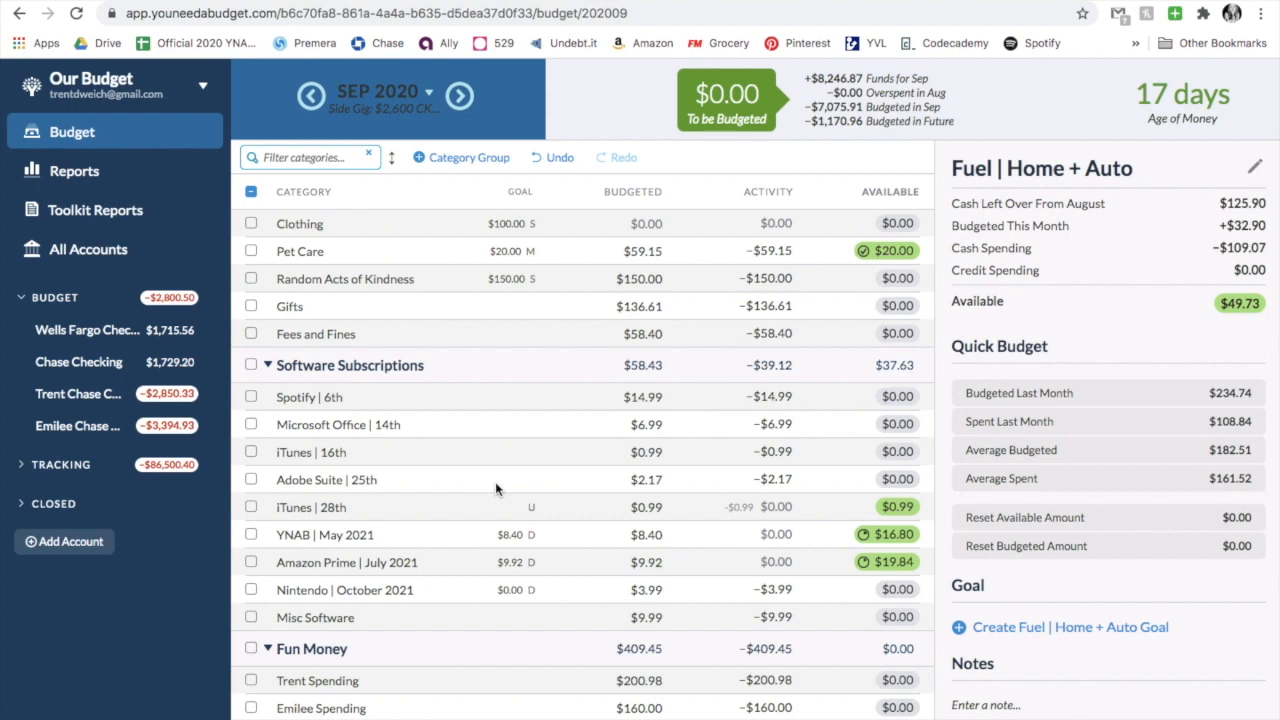
- Inspect the Storage Unit, Car Insurance, term life insurance due on the 24th, and Heating Fuel categories under Monthly Bills
scroll(496, 488, "up", 10)
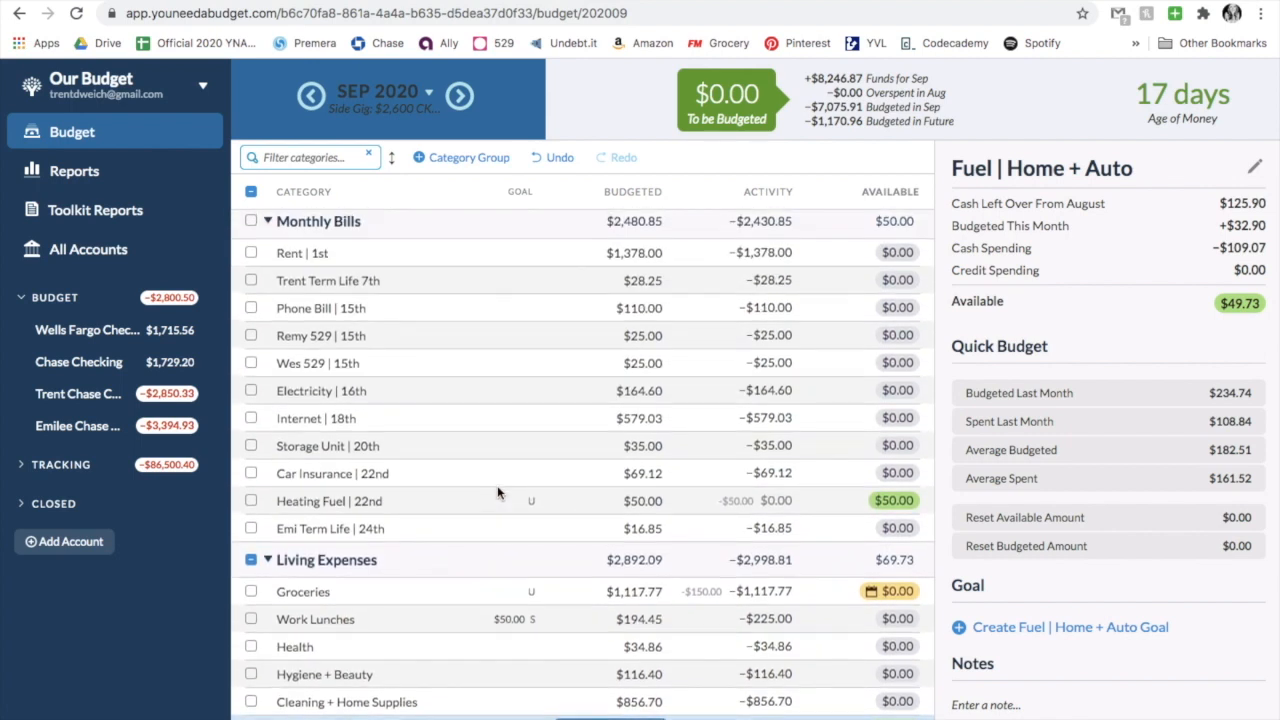
scroll(497, 485, "up", 1)
left_click(513, 493)
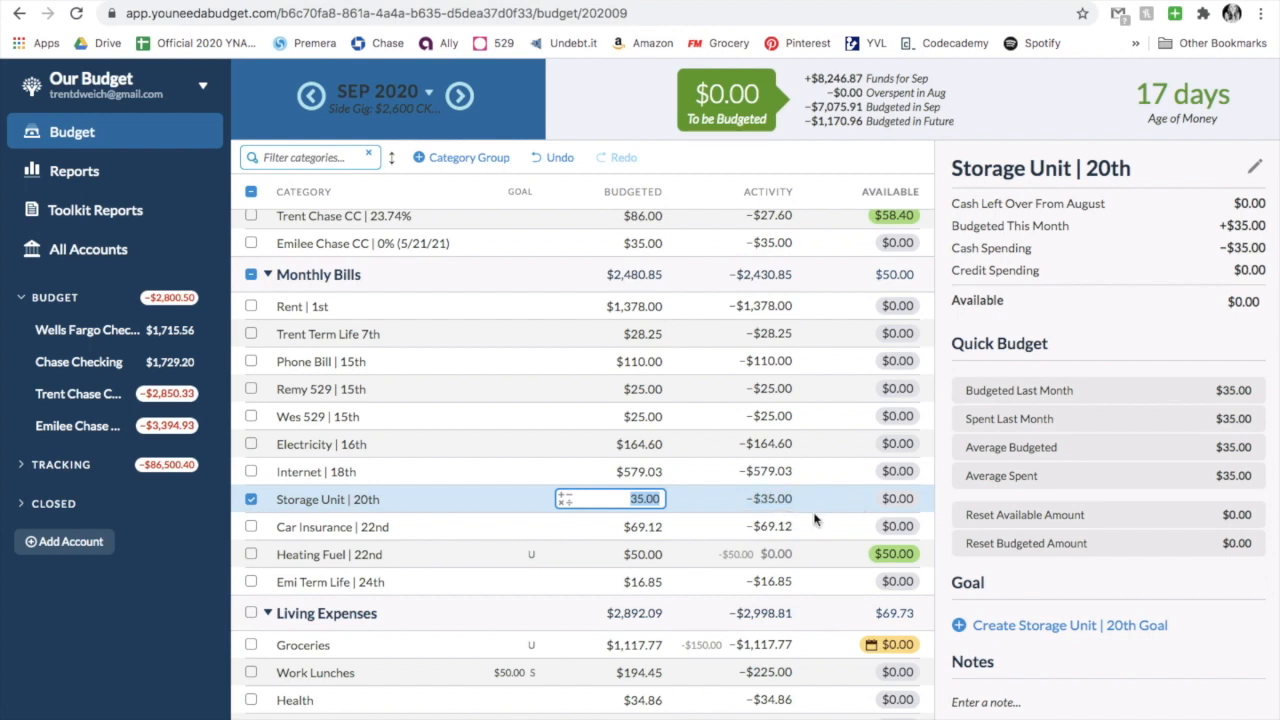
scroll(814, 517, "down", 1)
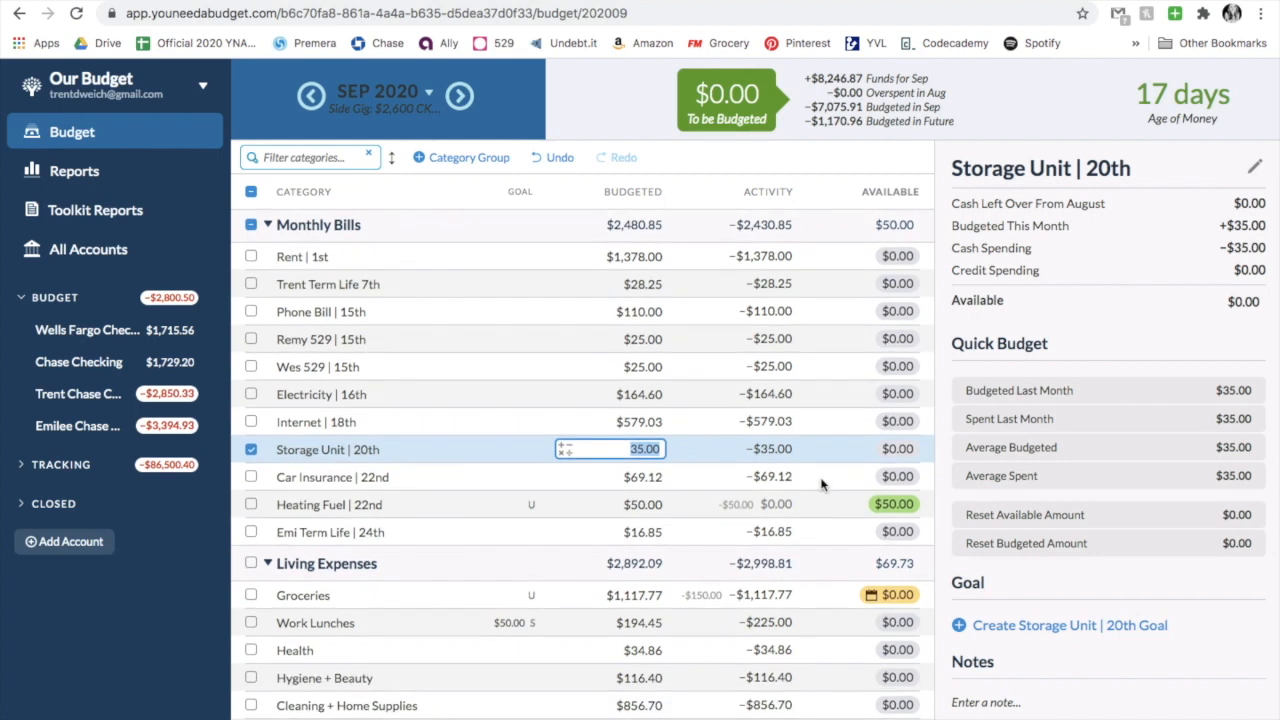
left_click(821, 485)
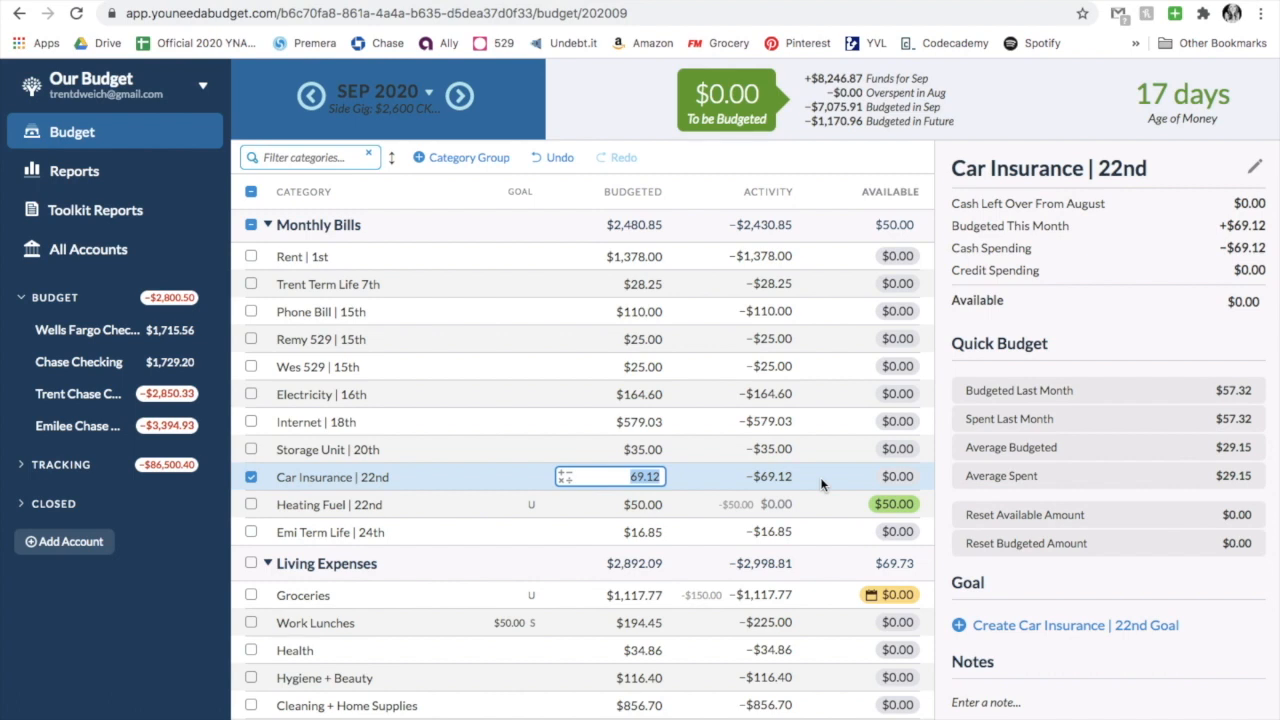
left_click(813, 538)
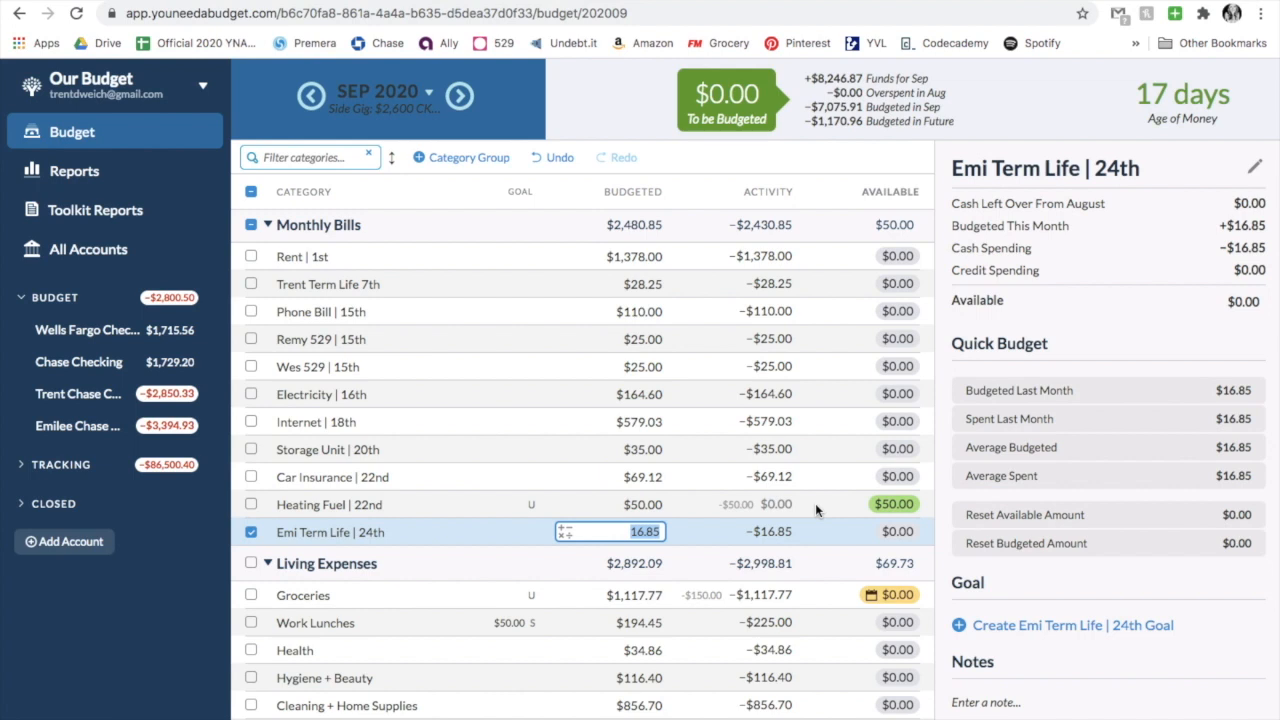
left_click(815, 503)
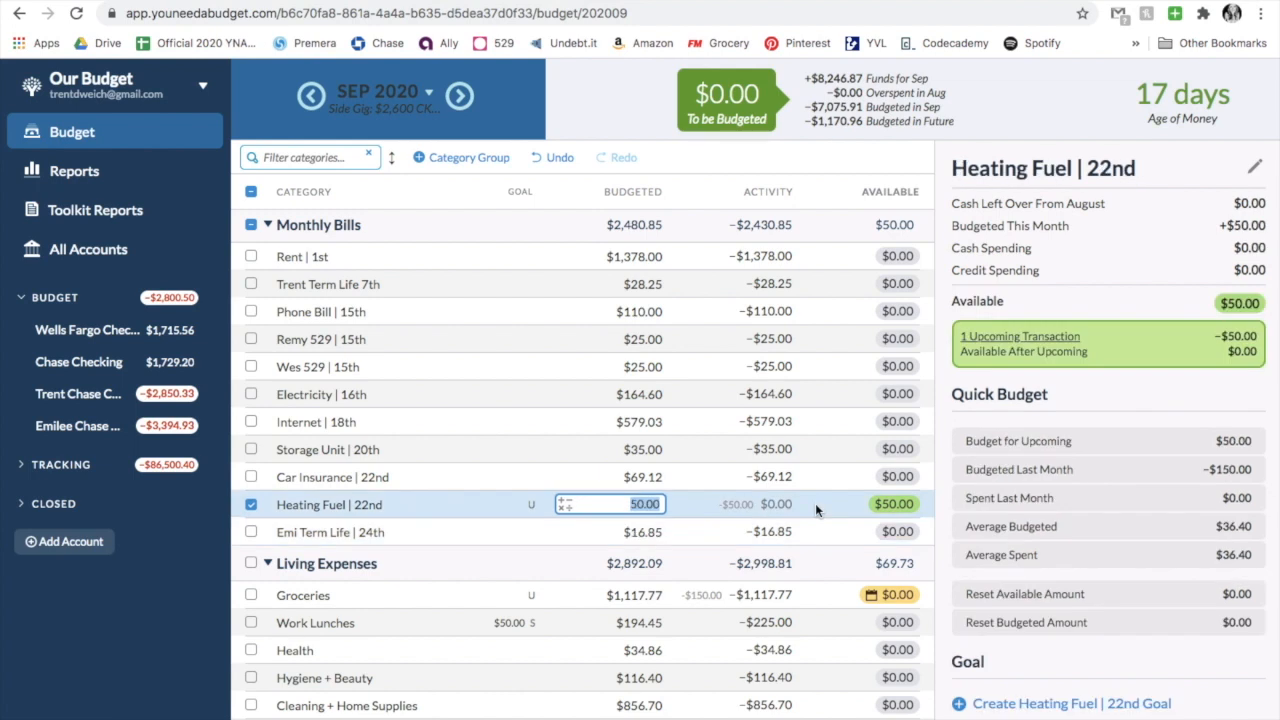
- Look over the remaining category groups and inspect Fuel | Home + Auto and Fees and Fines under Living Expenses
scroll(815, 505, "down", 3)
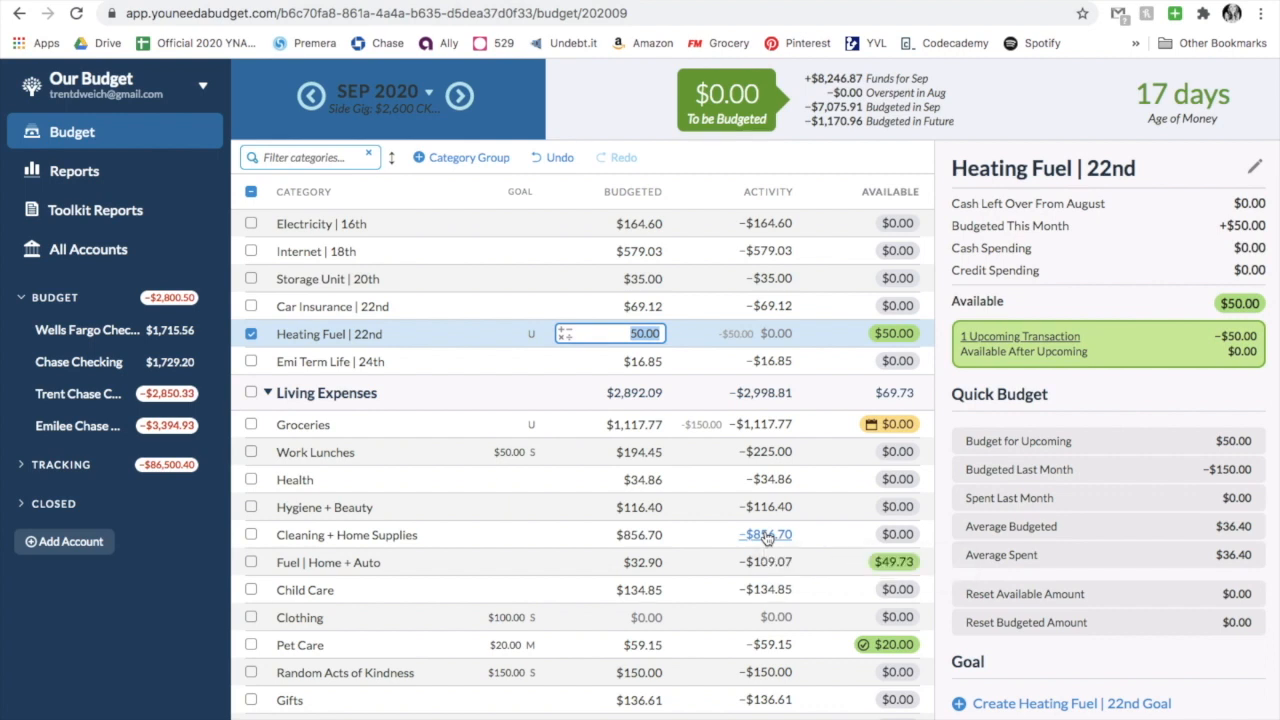
scroll(800, 270, "down", 3)
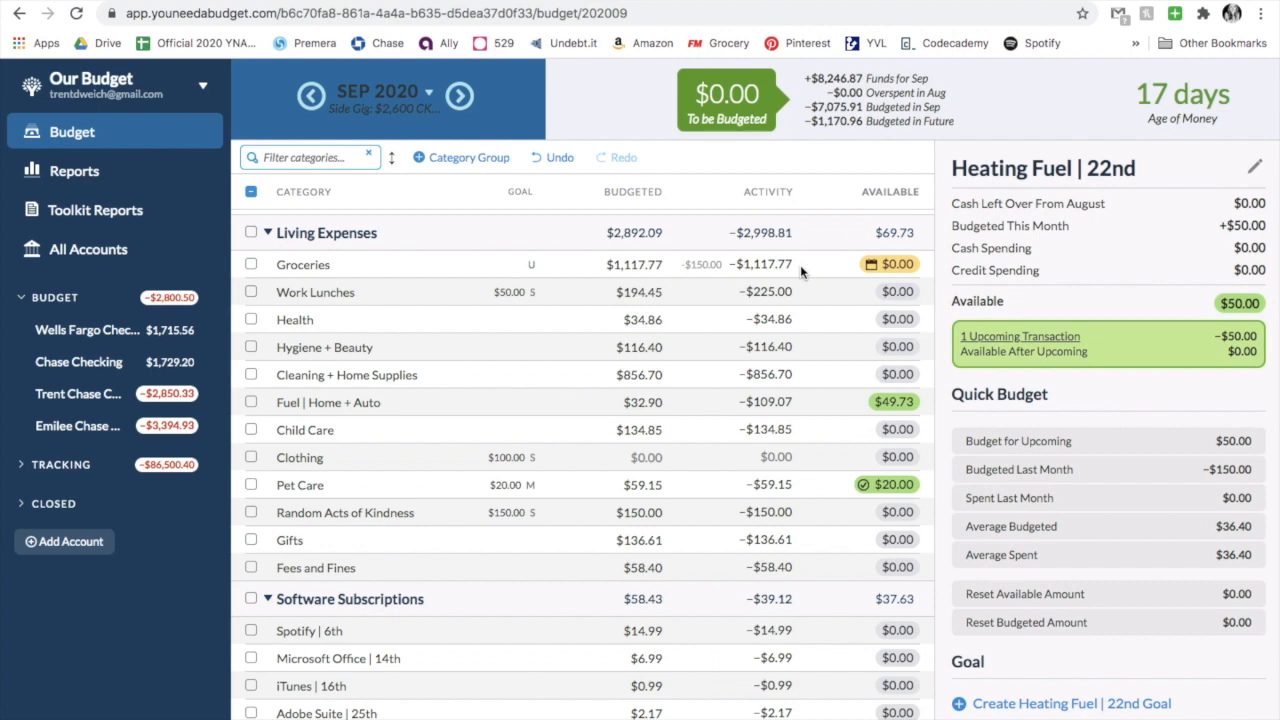
scroll(800, 265, "down", 10)
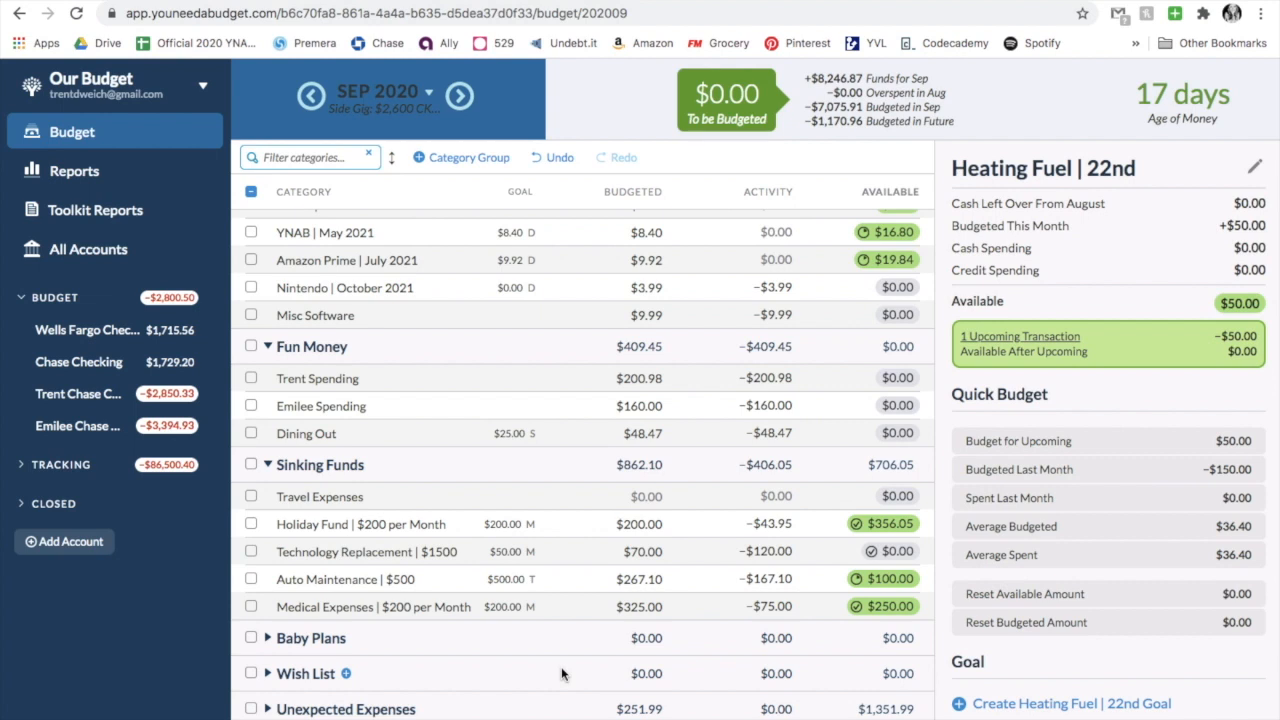
scroll(562, 675, "up", 8)
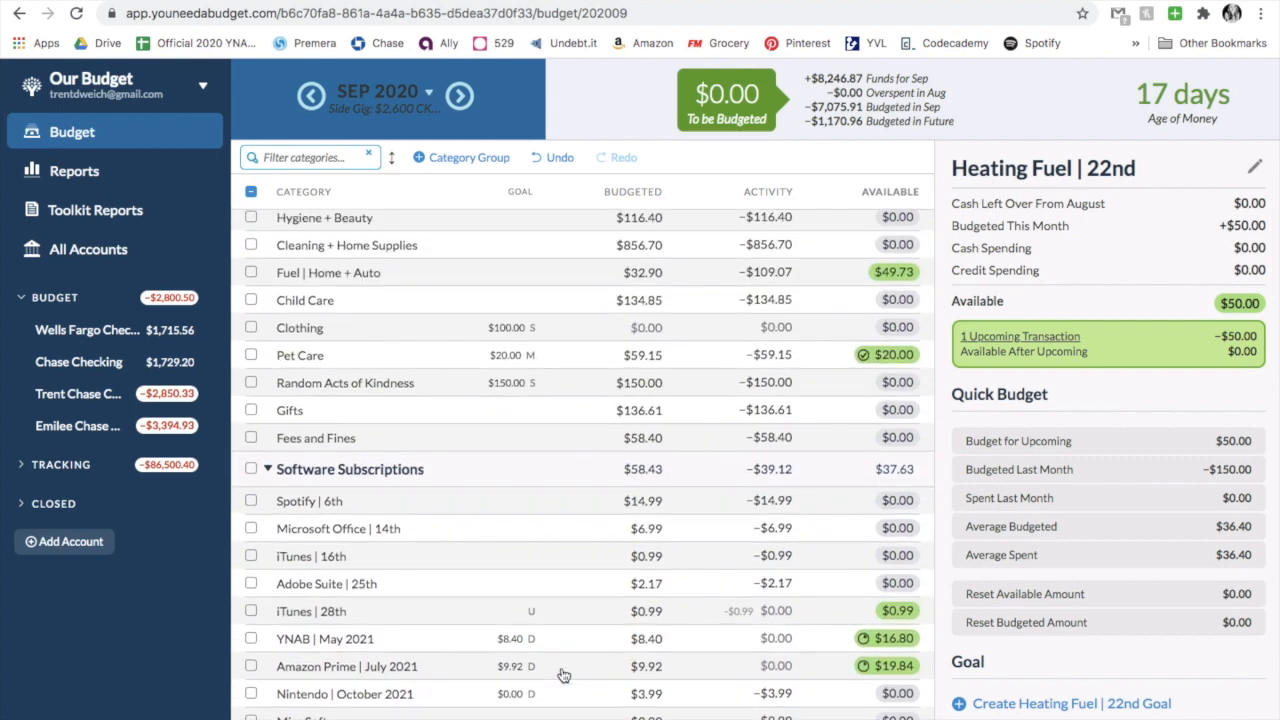
scroll(562, 675, "up", 2)
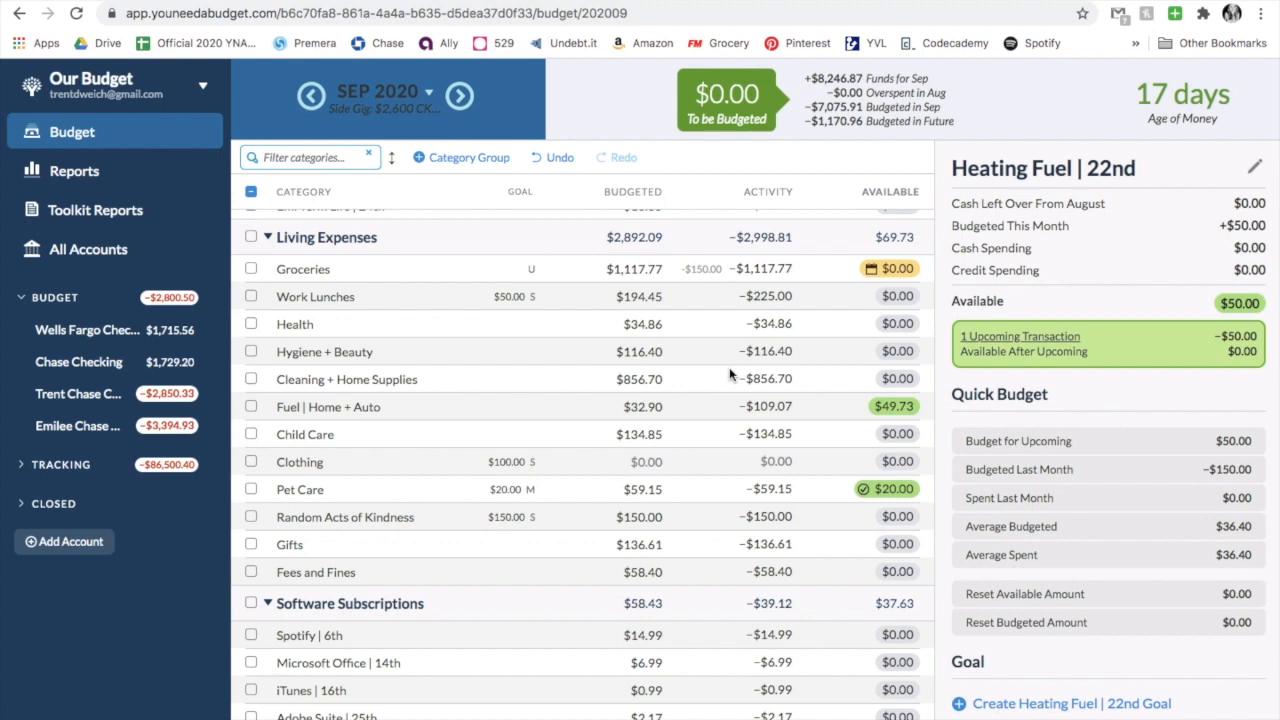
left_click(731, 407)
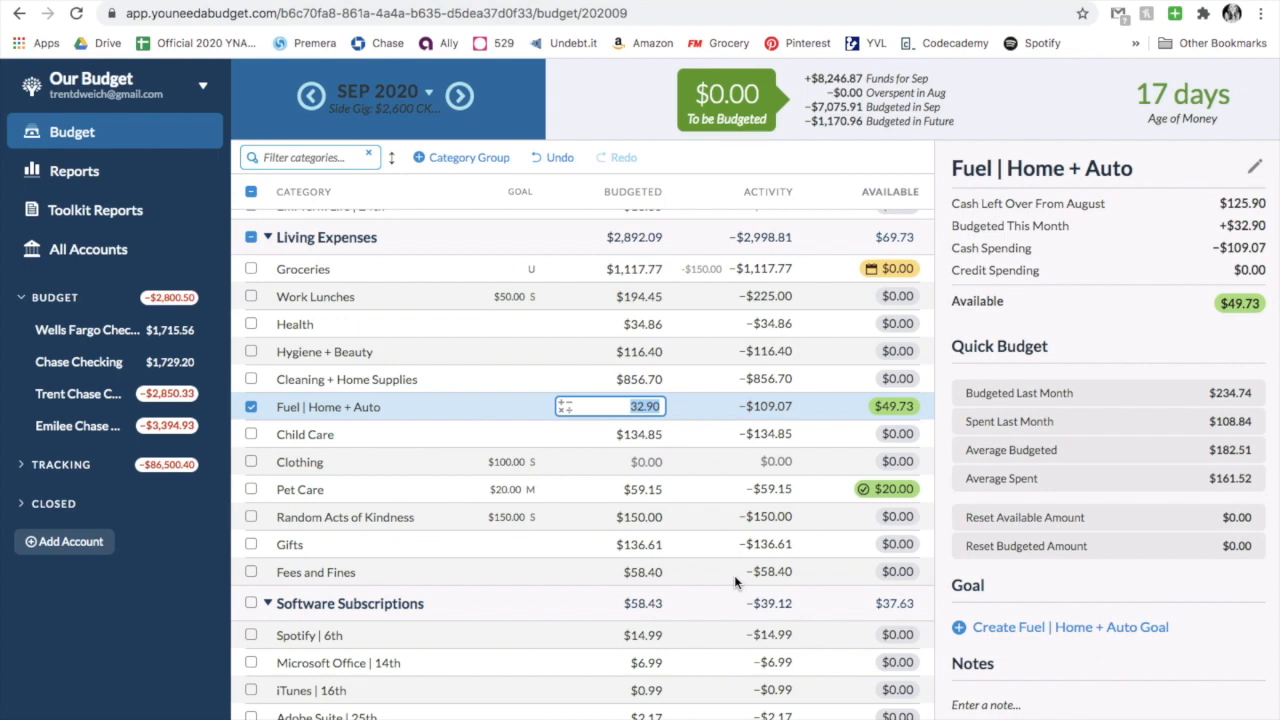
left_click(730, 573)
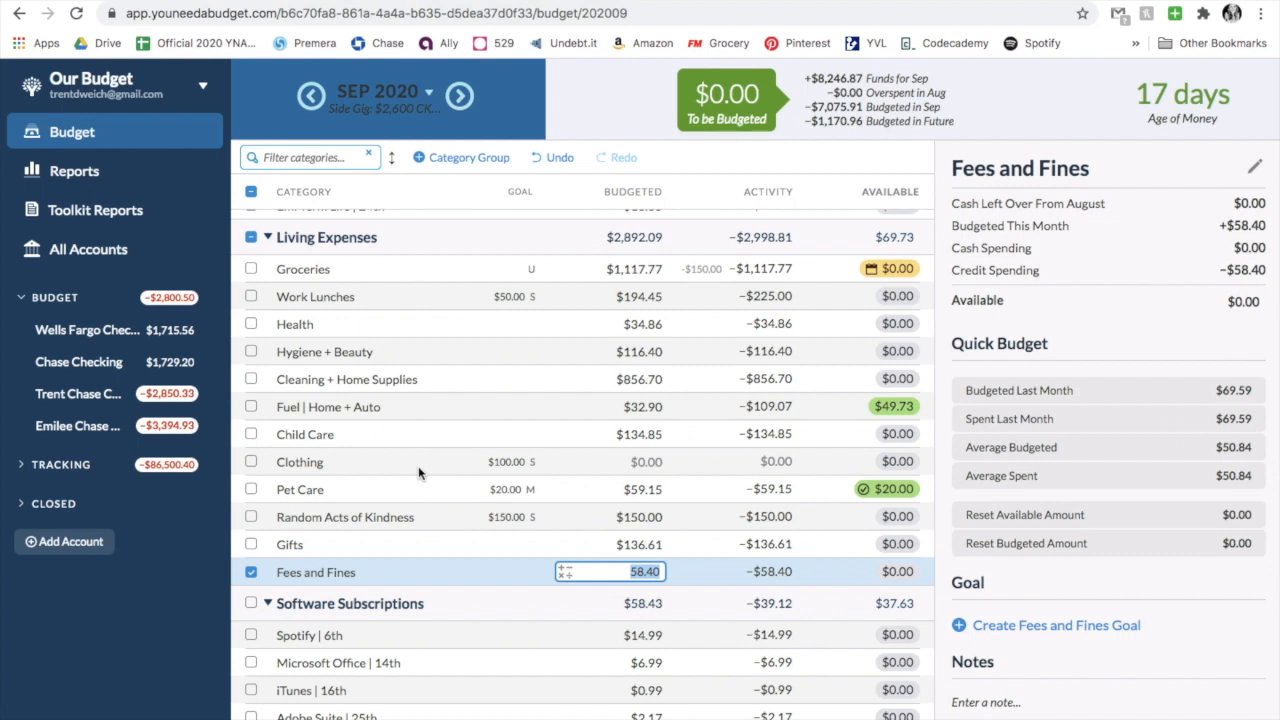
- Inspect the Adobe Suite | 25th category and the totals of the whole Software Subscriptions group, and clear the selection
scroll(640, 540, "down", 3)
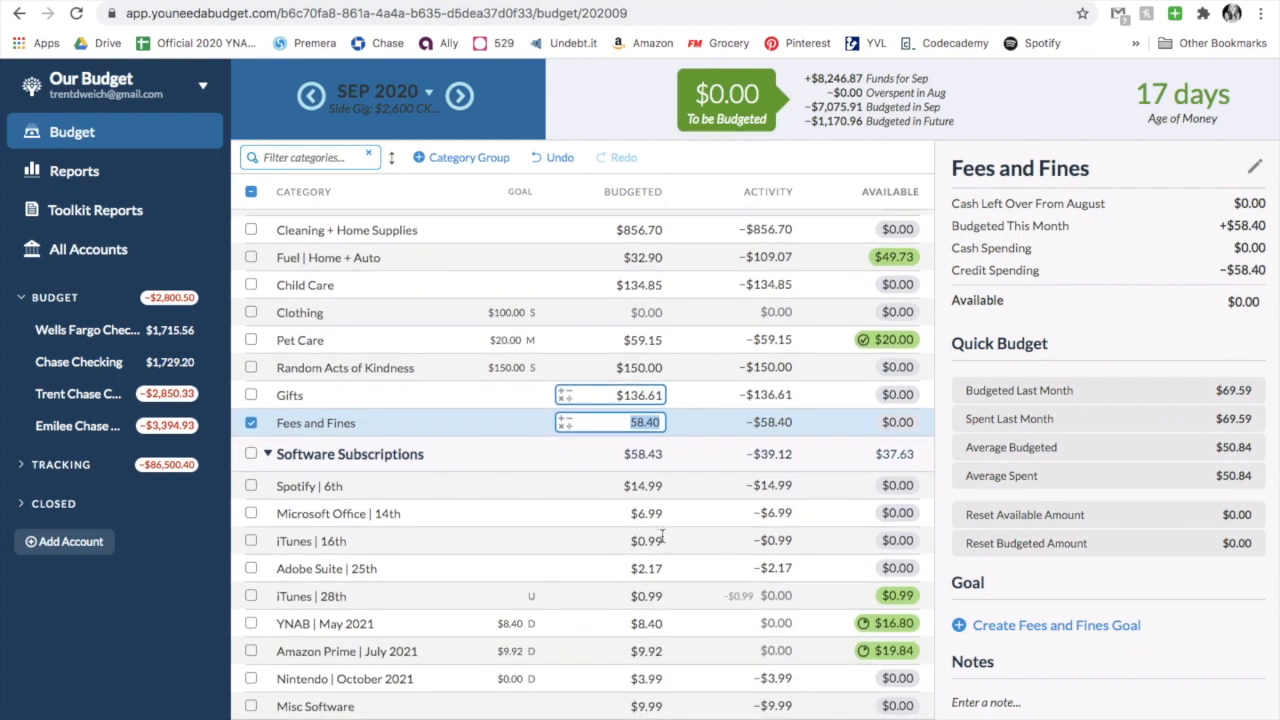
left_click(445, 574)
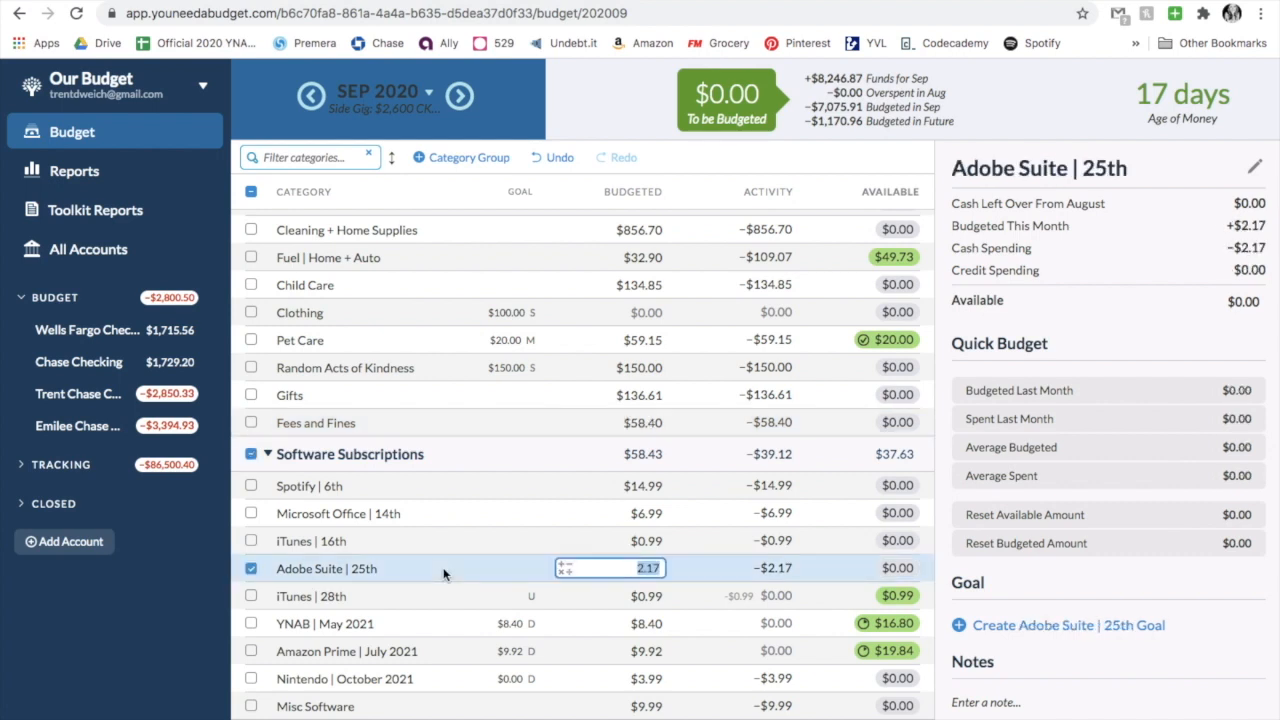
left_click(250, 454)
left_click(250, 454)
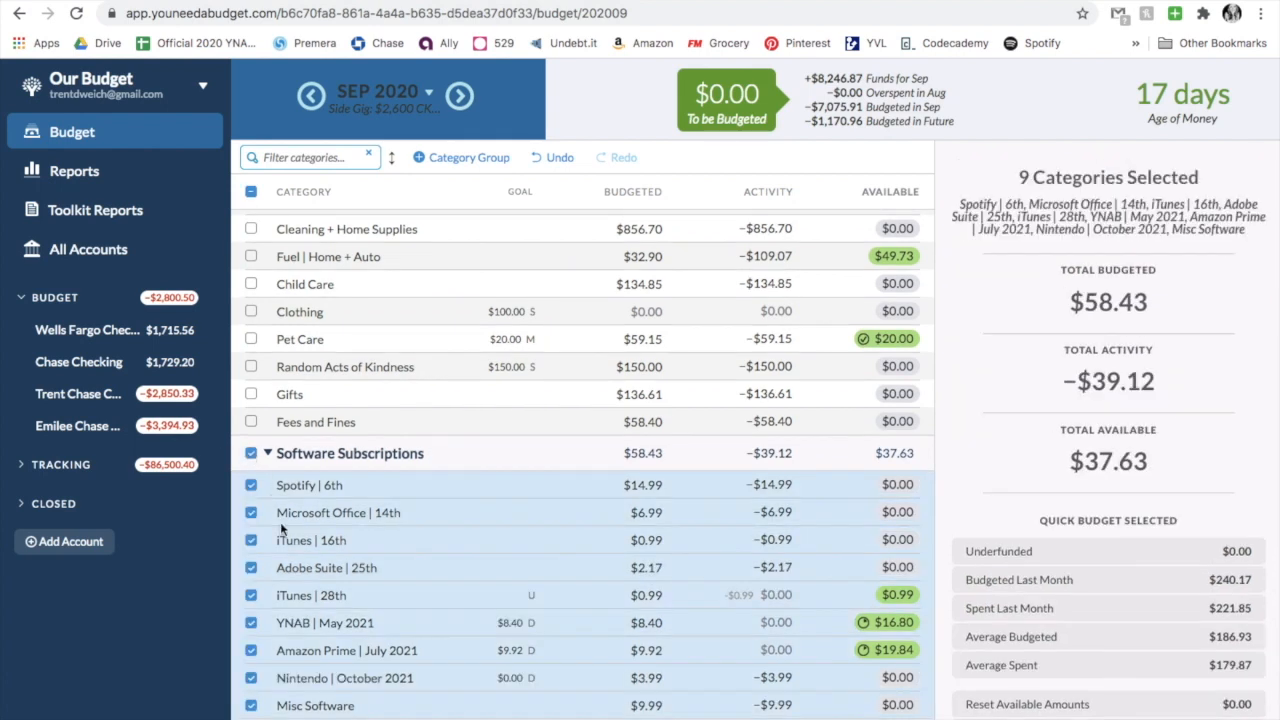
left_click(251, 456)
- Inspect the details of the second personal spending category in the Fun Money group
scroll(252, 462, "down", 5)
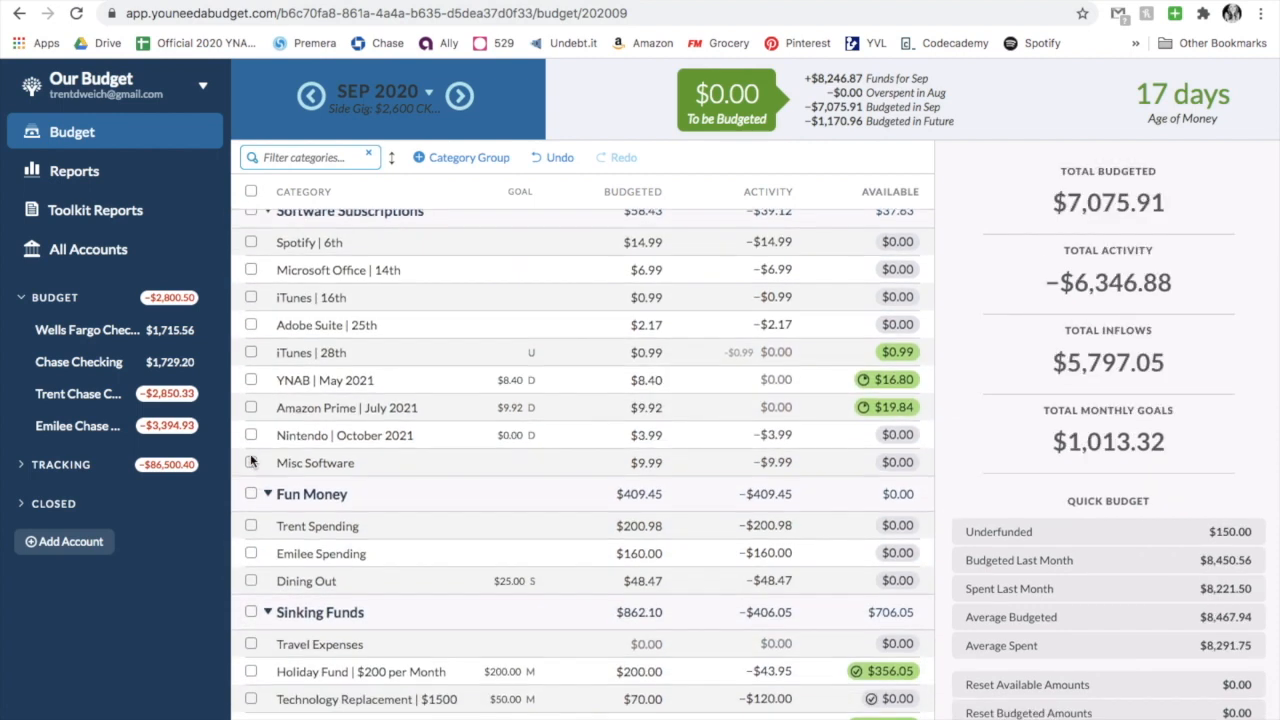
scroll(253, 462, "down", 2)
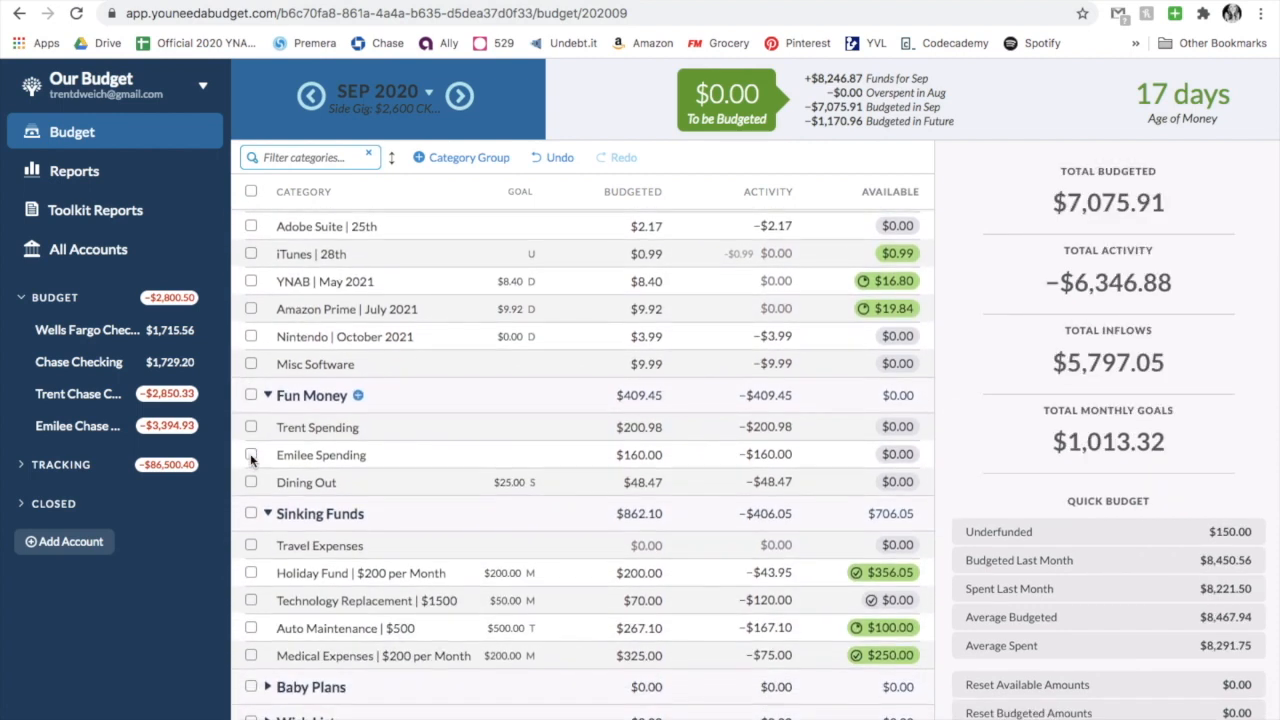
left_click(516, 460)
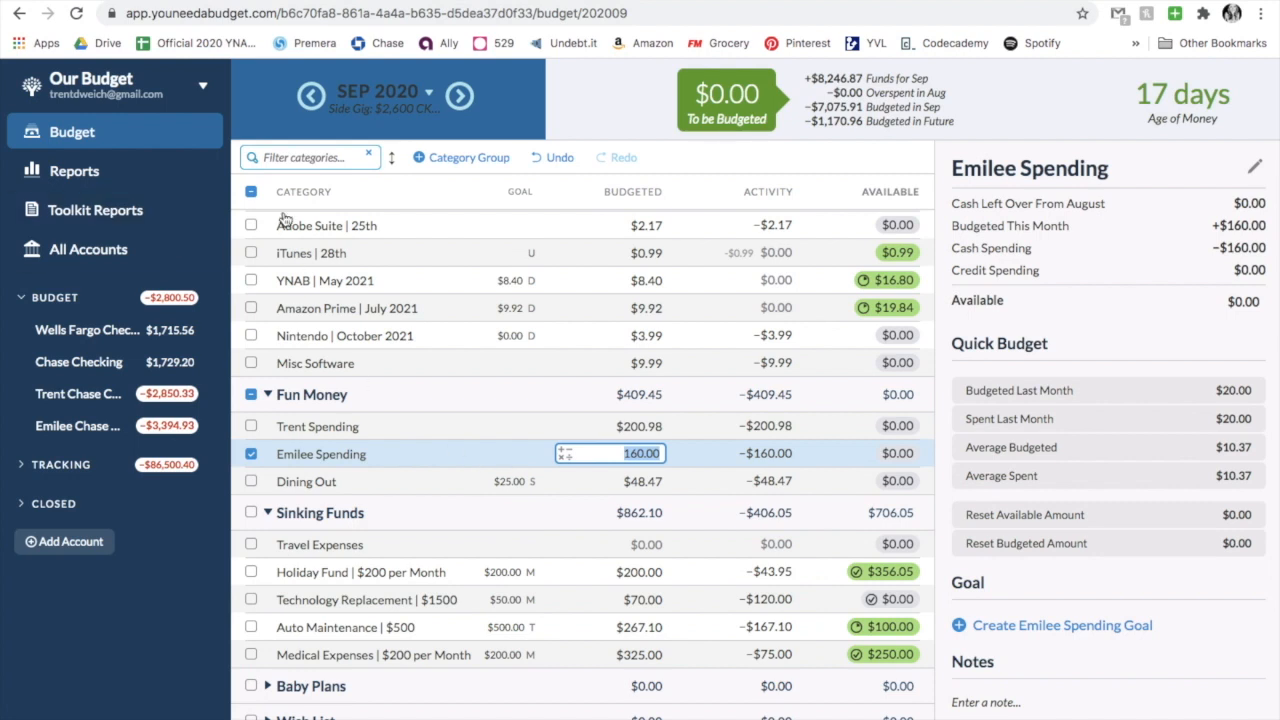
- Switch the budget to October 2020 and view the upcoming transactions of the selected Fun Money personal spending category
left_click(466, 98)
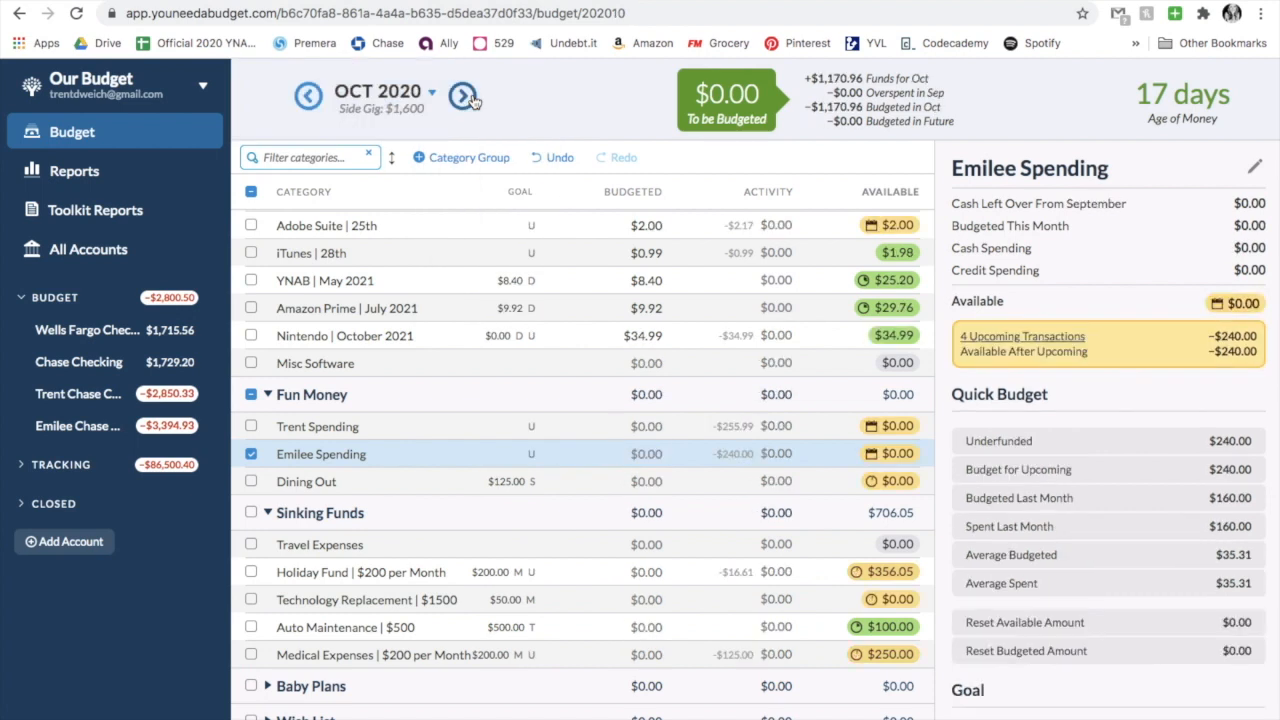
left_click(604, 258)
scroll(711, 383, "down", 1)
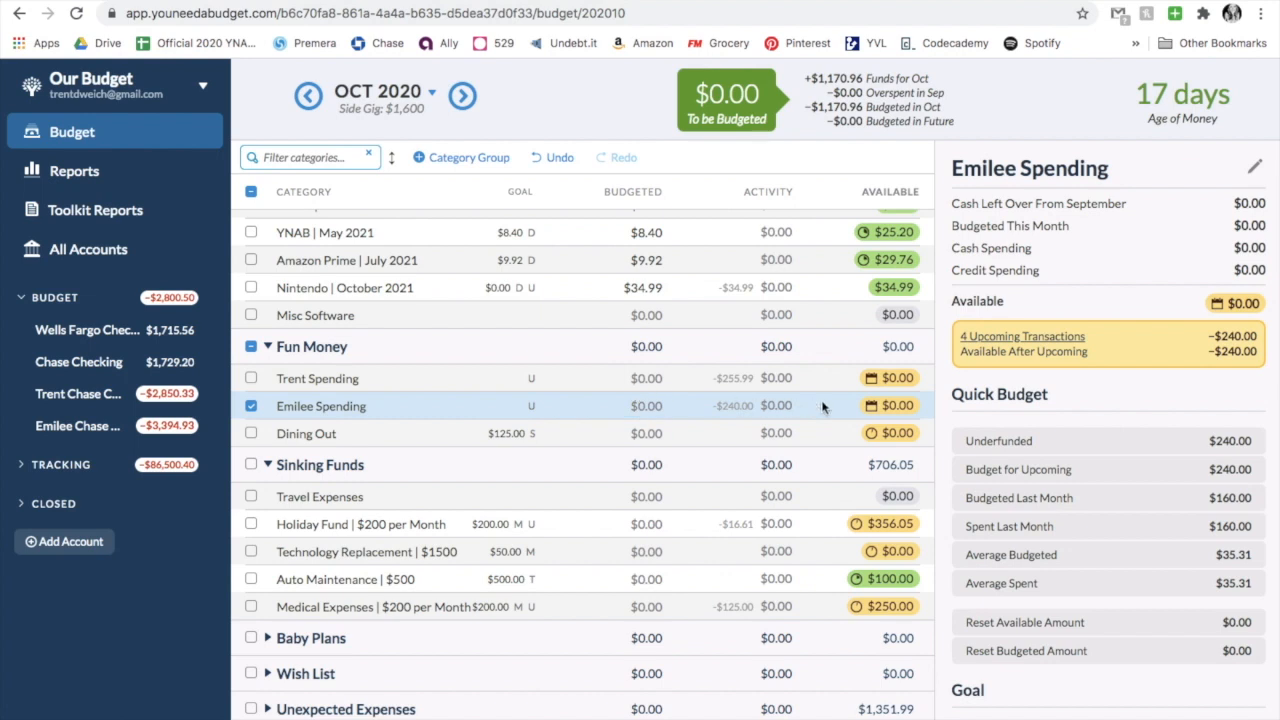
left_click(1022, 338)
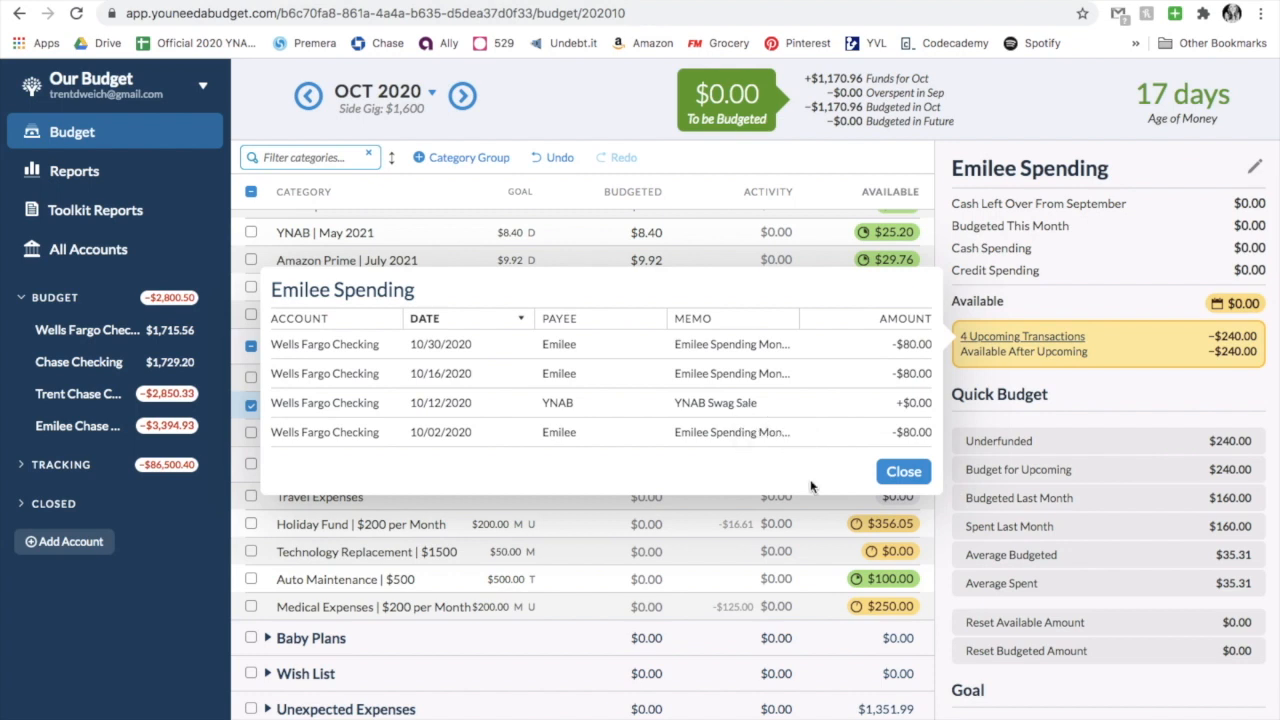
- Close the upcoming transactions, enter the scheduled 09/26/2020 paycheck in Wells Fargo Checking immediately, and mark it as cleared
left_click(895, 469)
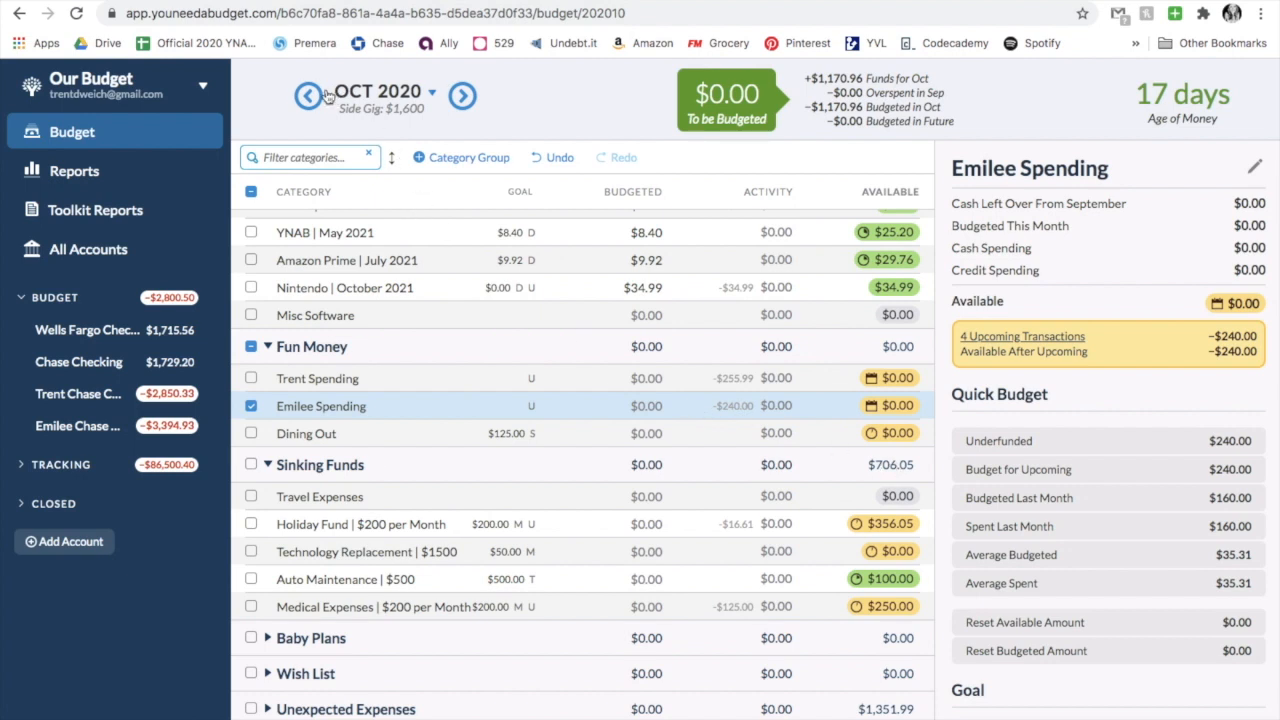
left_click(155, 327)
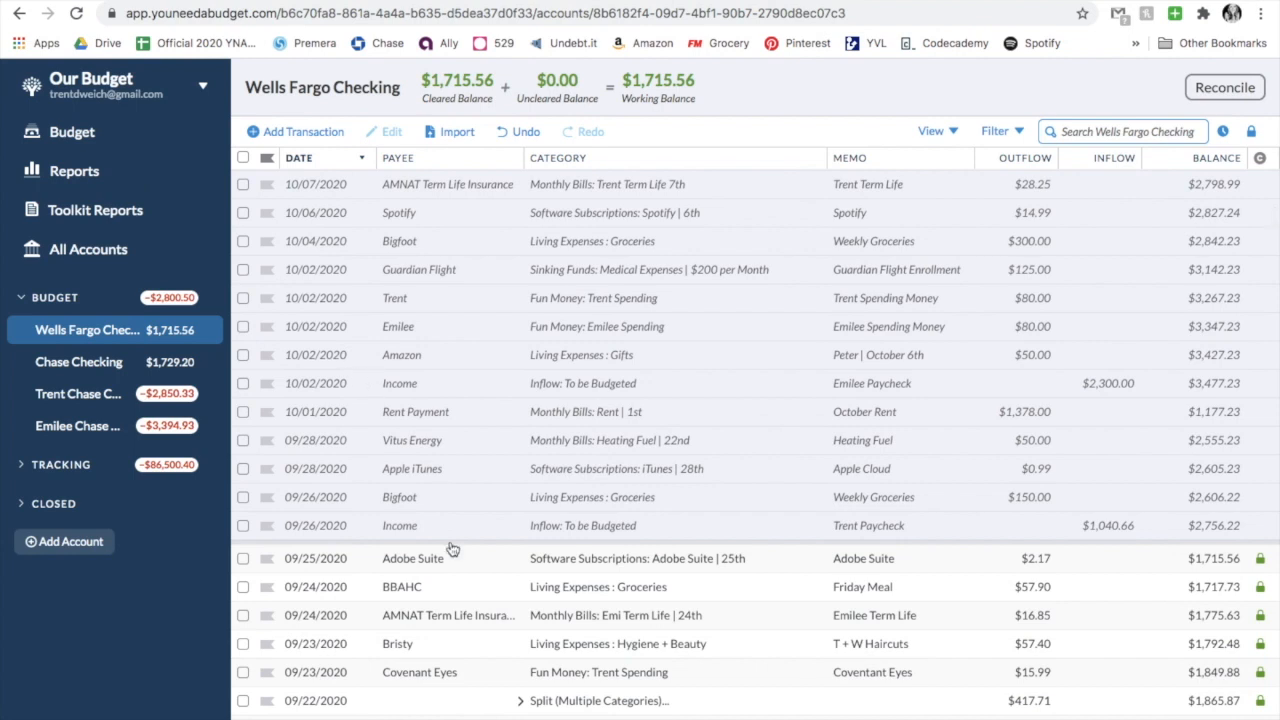
left_click(447, 527)
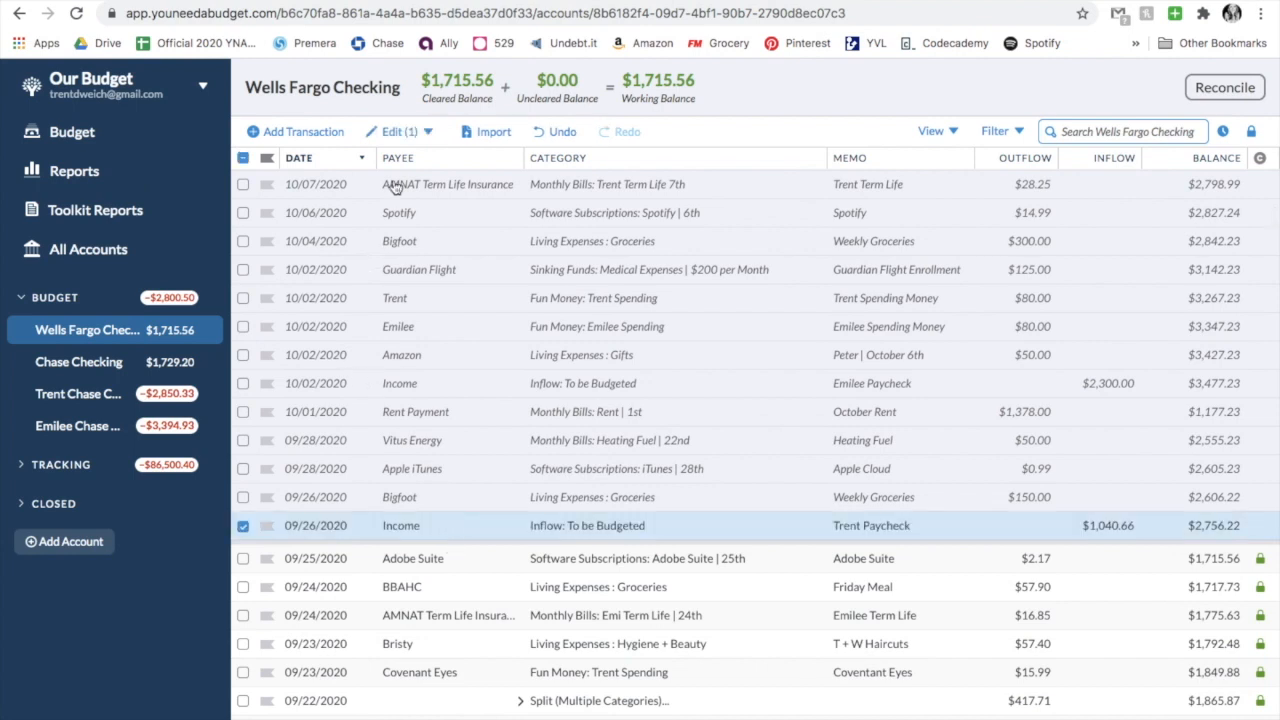
left_click(408, 133)
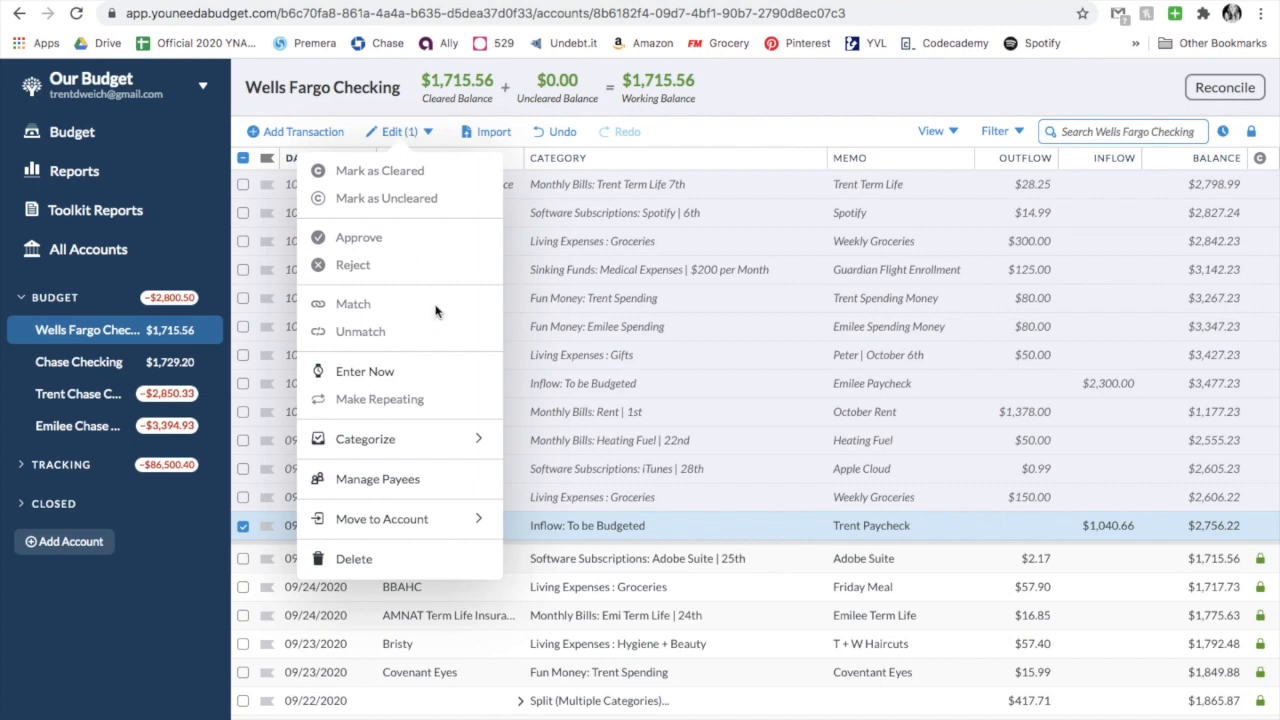
left_click(390, 371)
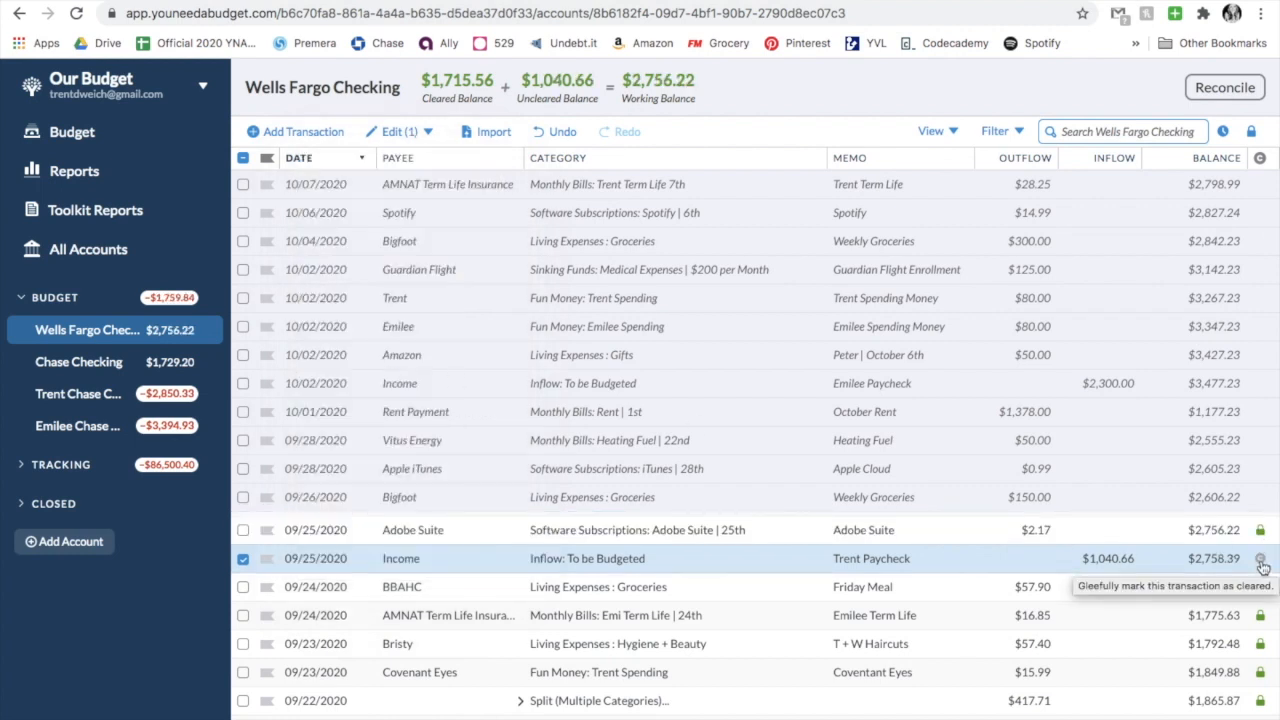
left_click(1261, 563)
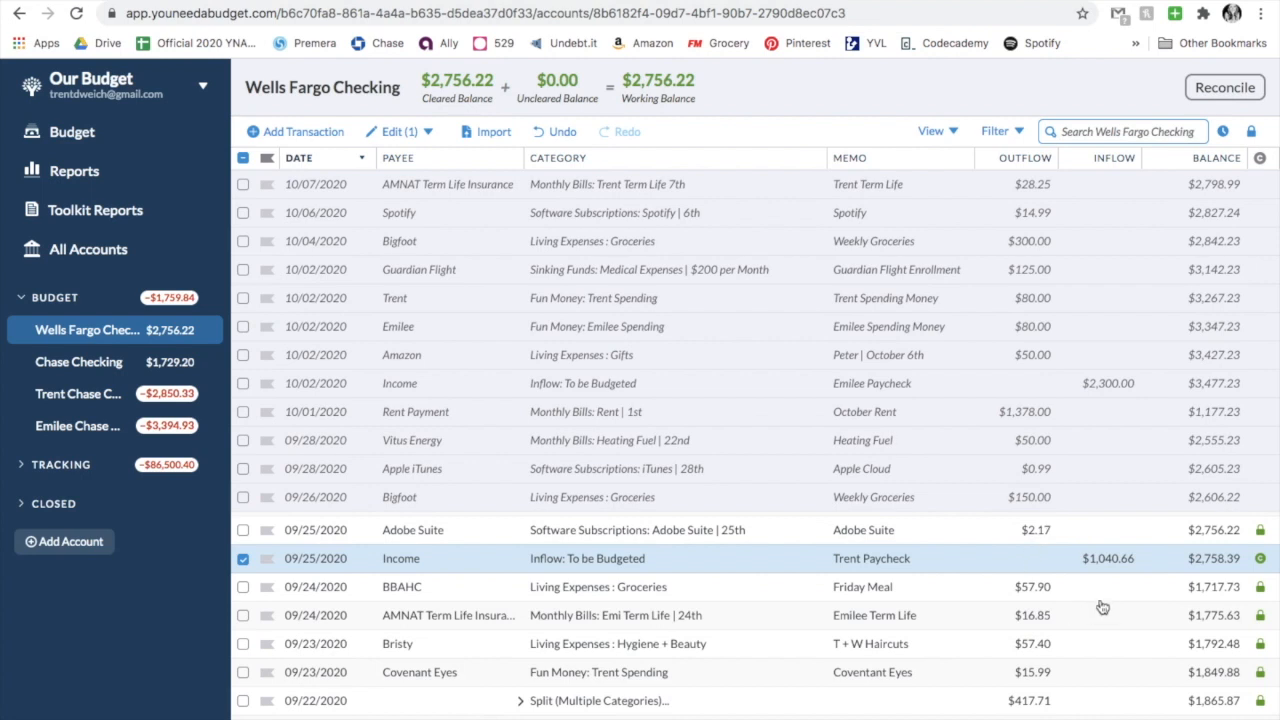
- Return to the September 2020 budget and cover the underfunded $150.00 in Groceries under Living Expenses
left_click(90, 141)
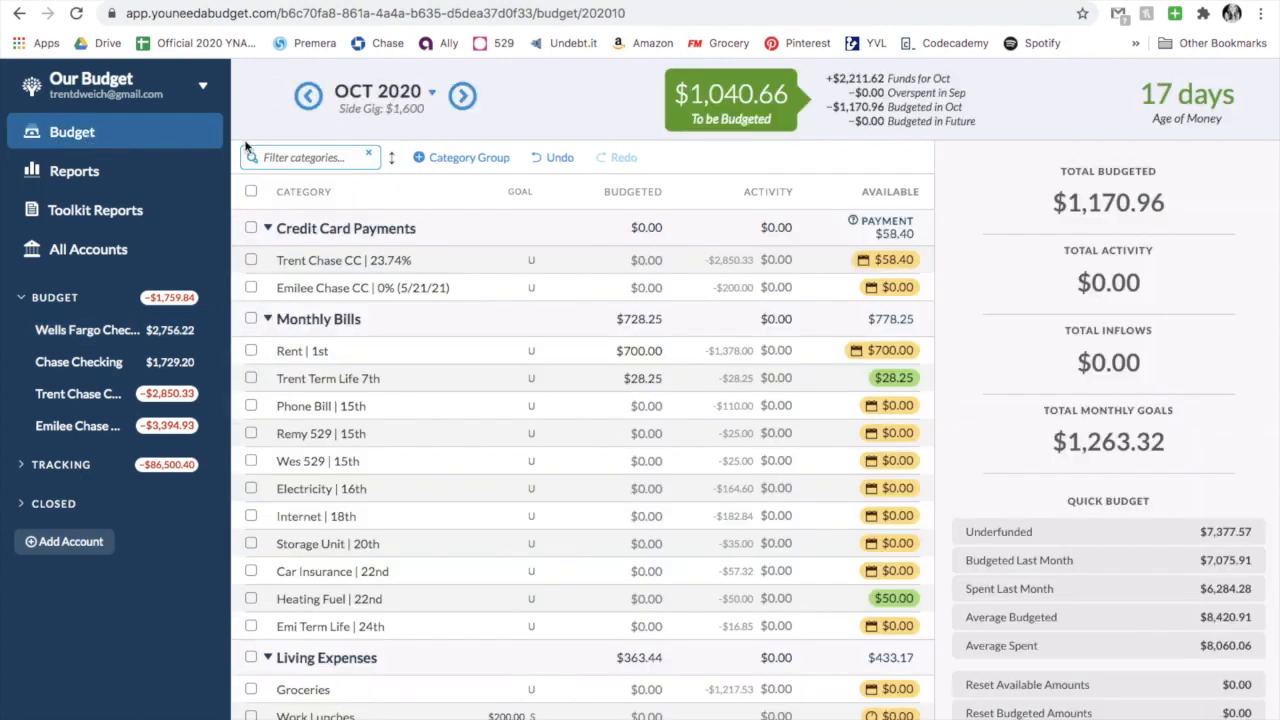
left_click(309, 100)
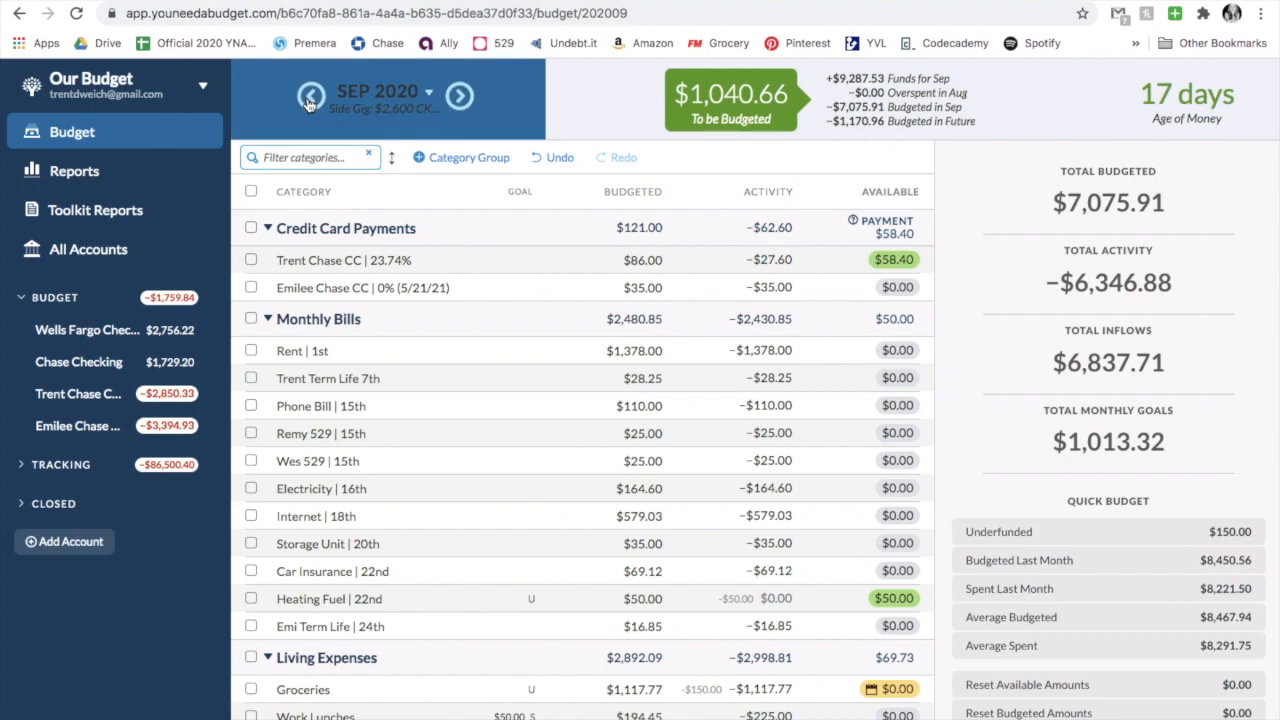
scroll(563, 346, "down", 3)
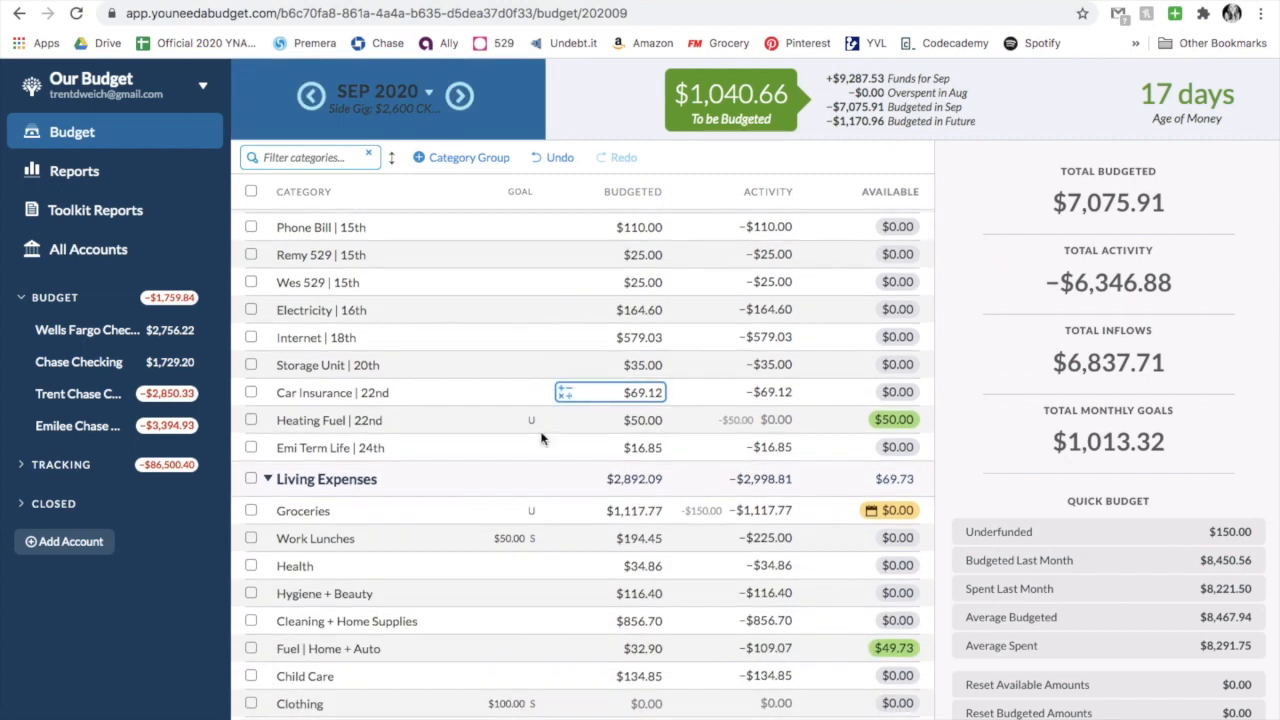
left_click(502, 512)
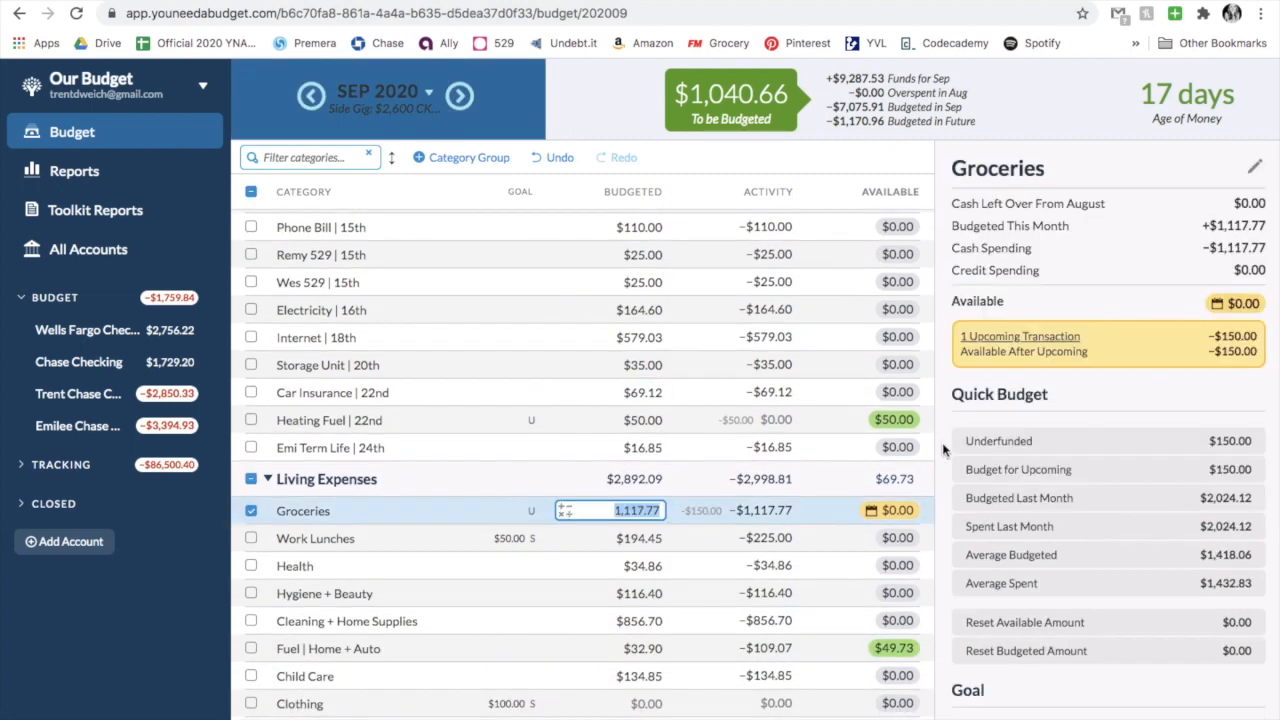
left_click(984, 441)
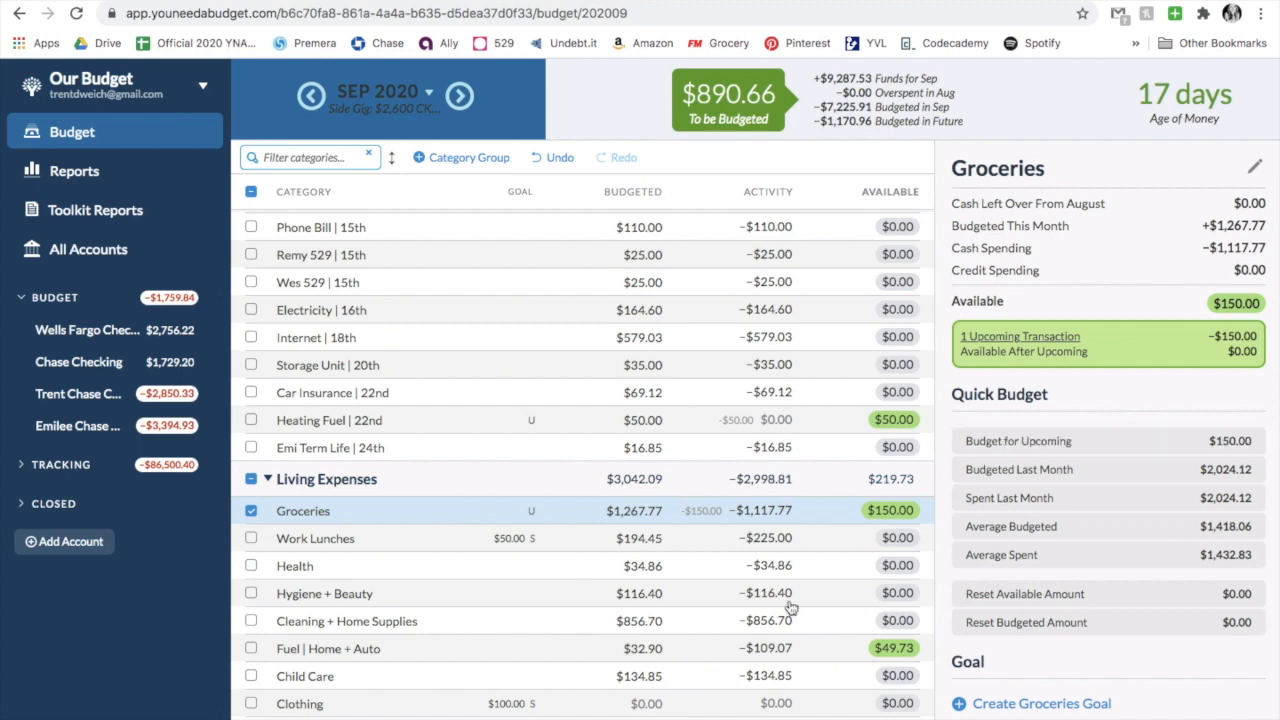
- Set the September budgeted amount of the Unexpected Expenses category to $200.00 and clear the selection
scroll(789, 610, "down", 10)
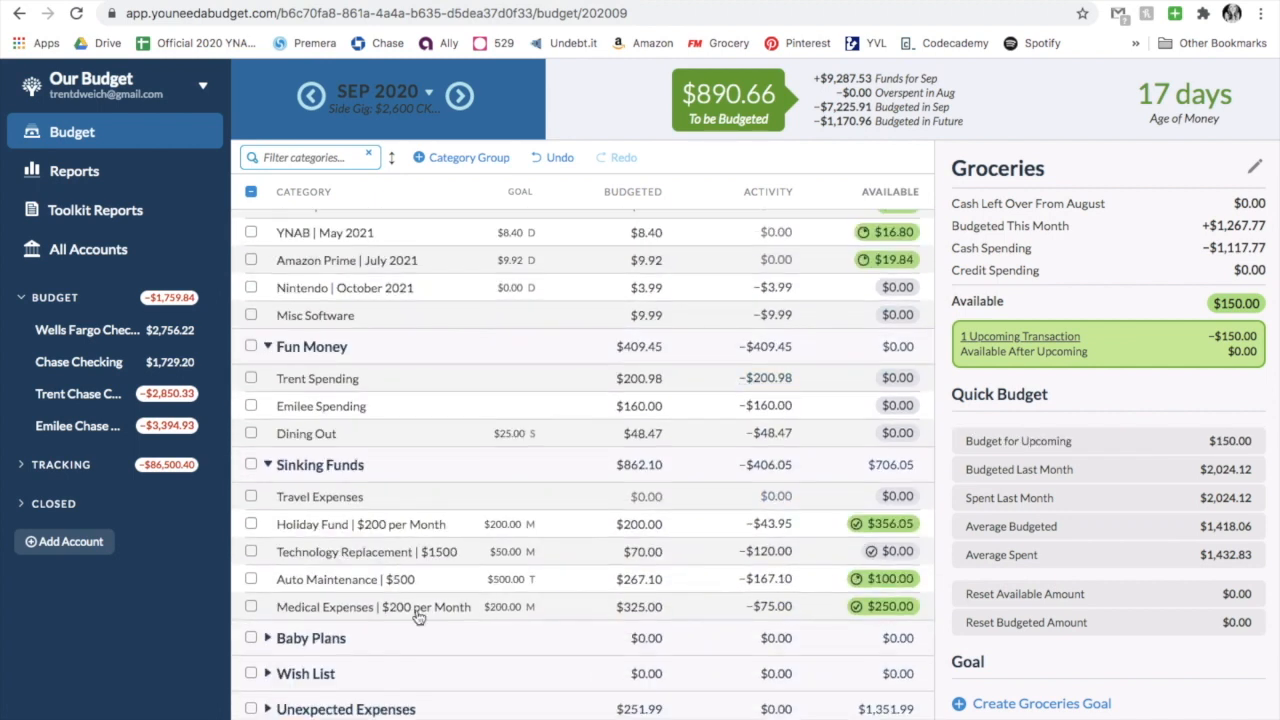
scroll(268, 710, "down", 1)
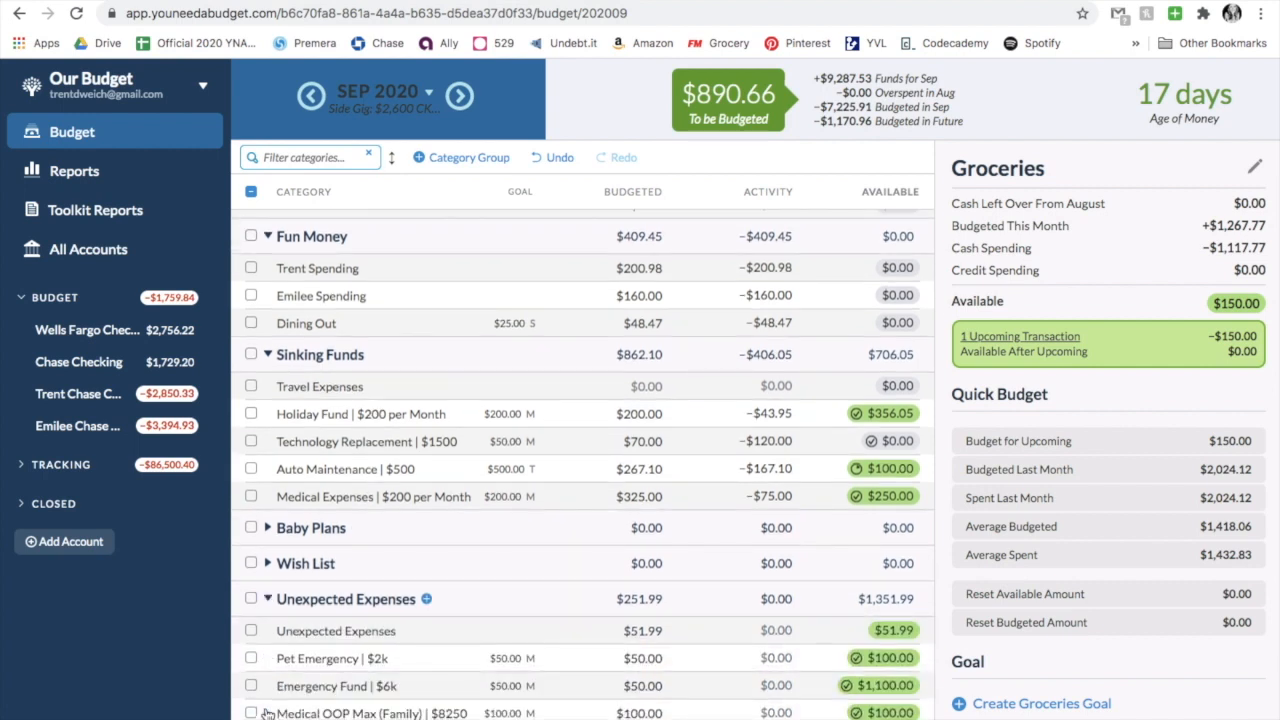
left_click(606, 631)
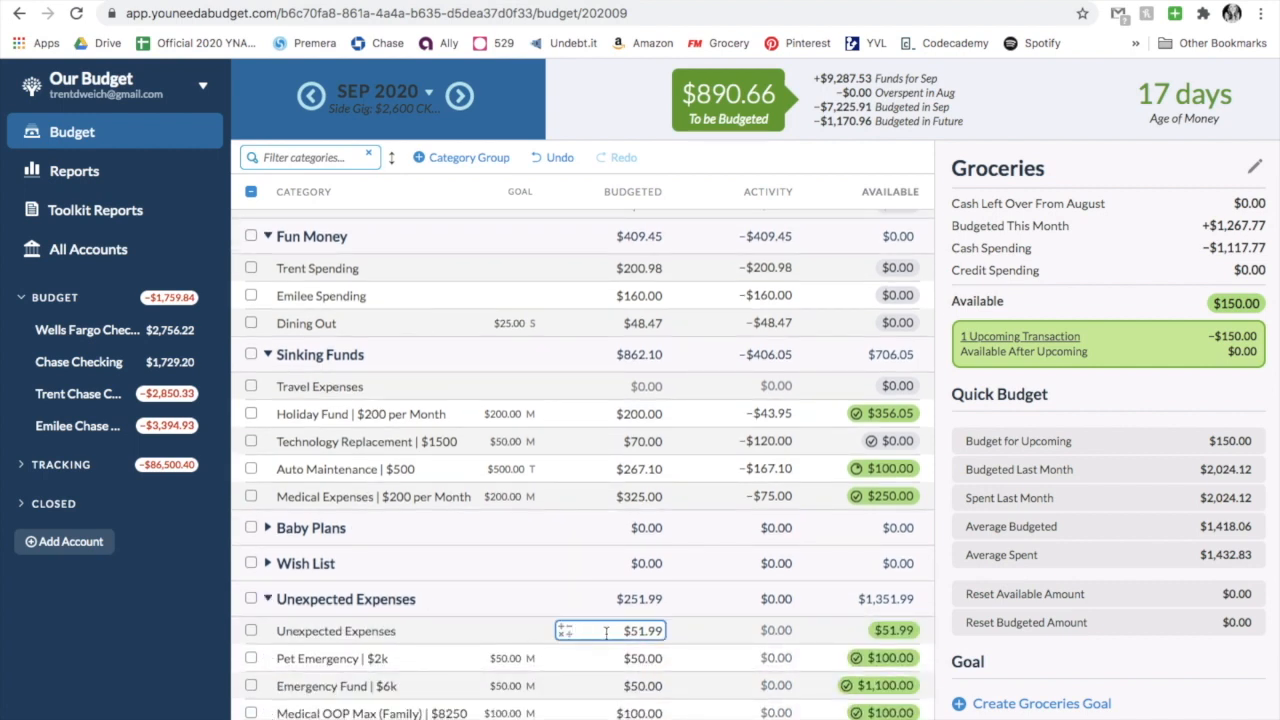
left_click(629, 630)
type("200")
key("Return")
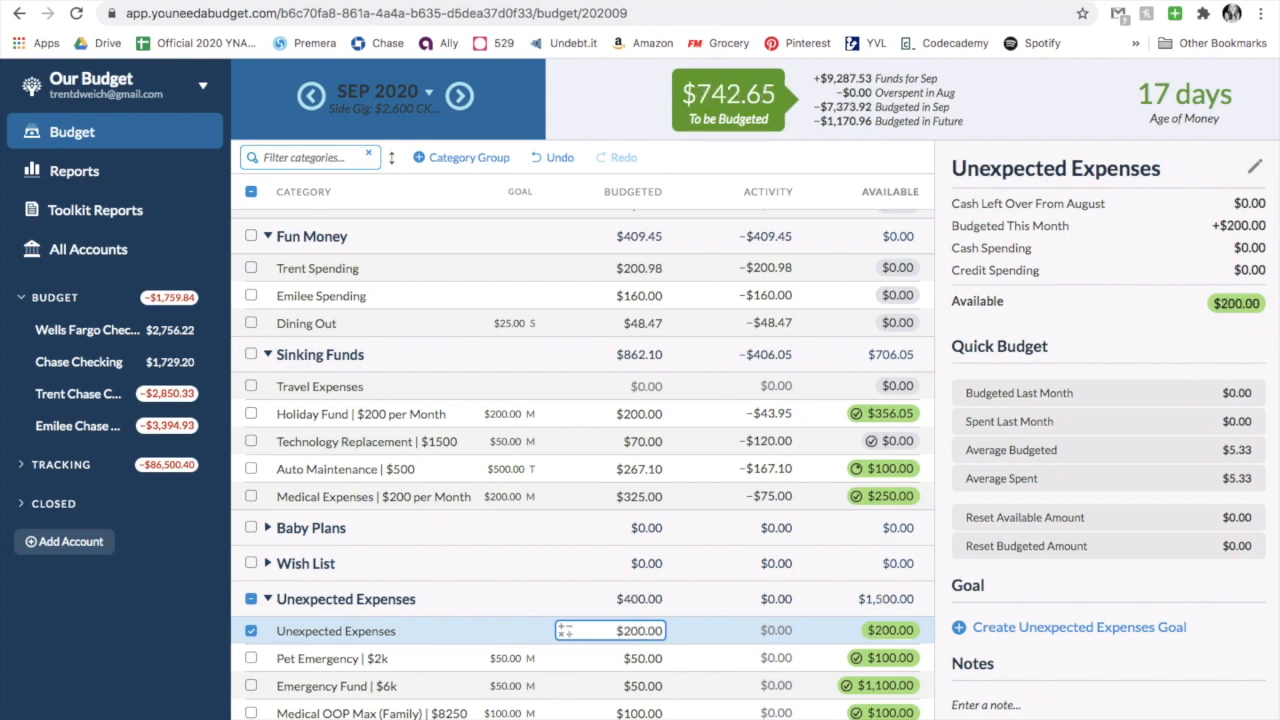
left_click(251, 631)
- Switch to October 2020, cover the underfunded $678.00 in Rent | 1st, and clear the selection
scroll(257, 633, "up", 10)
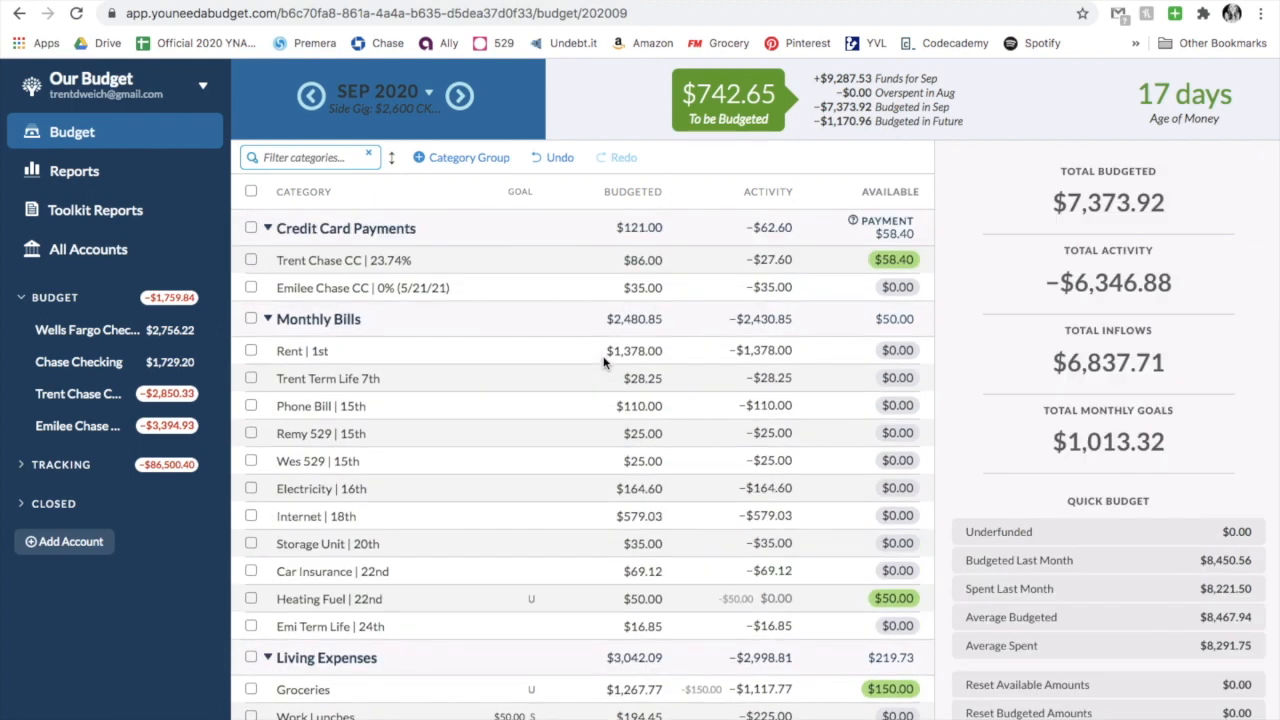
left_click(465, 103)
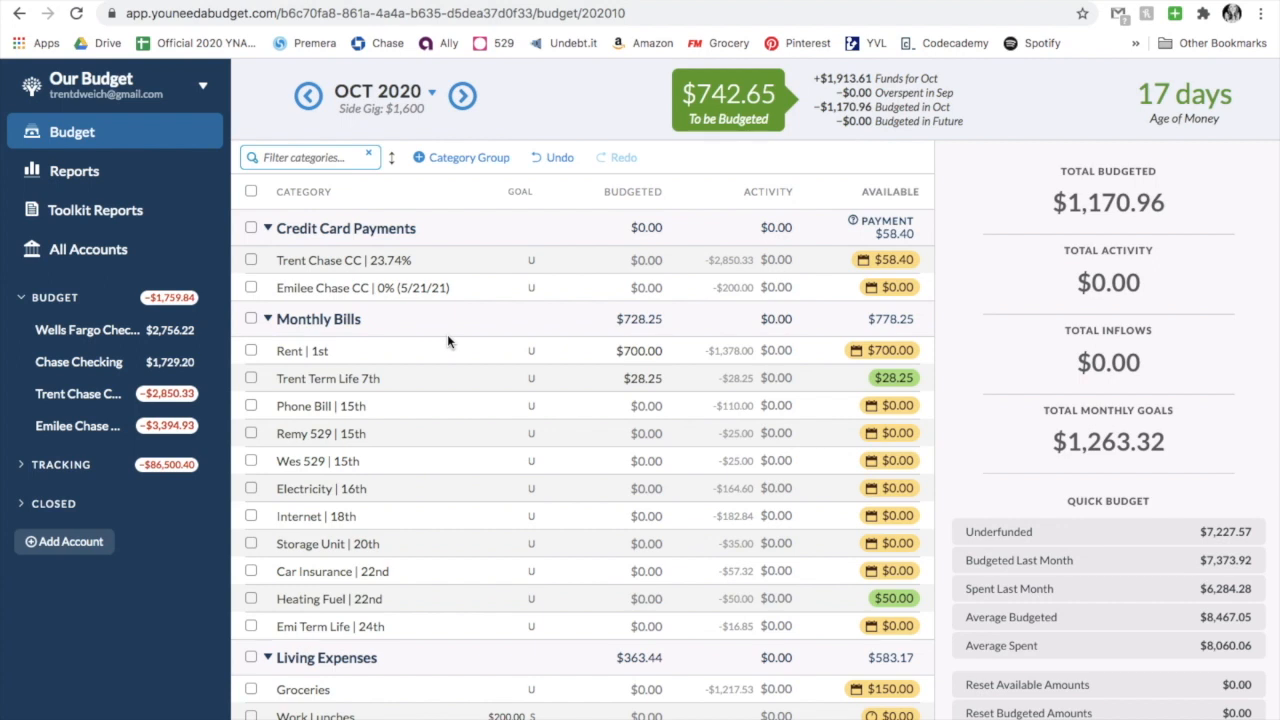
scroll(447, 336, "down", 1)
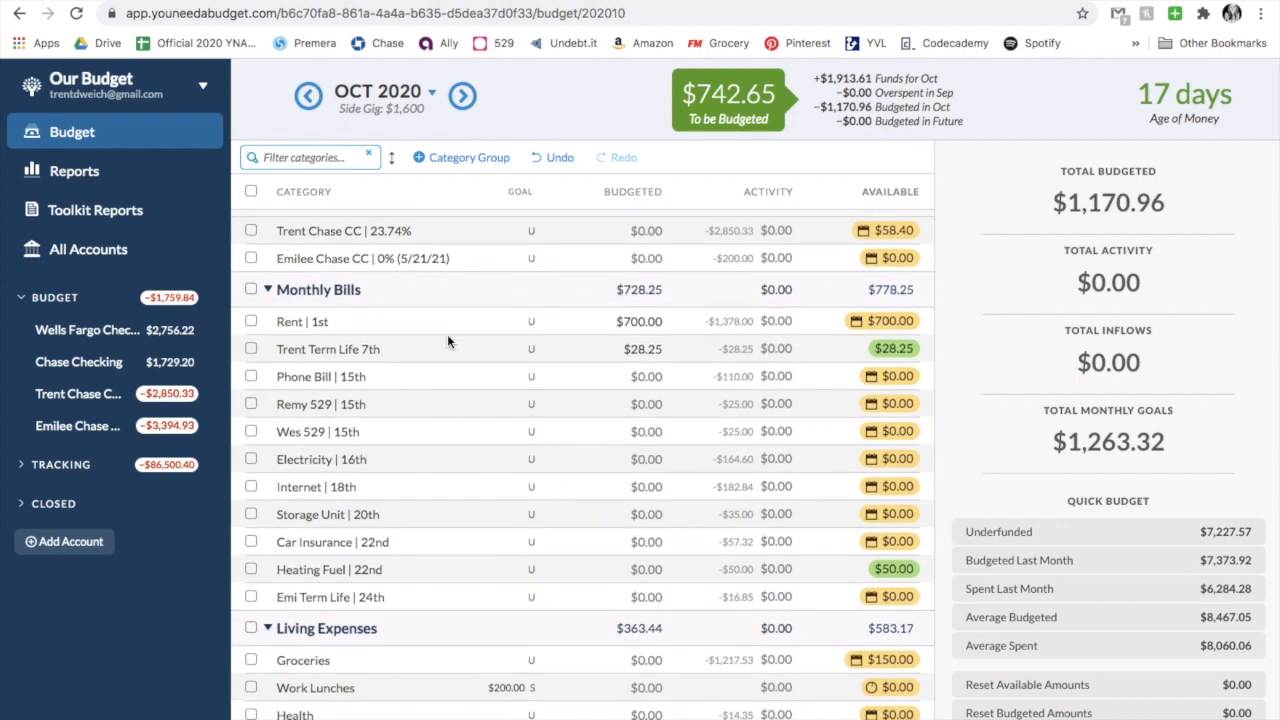
scroll(447, 336, "up", 1)
left_click(490, 352)
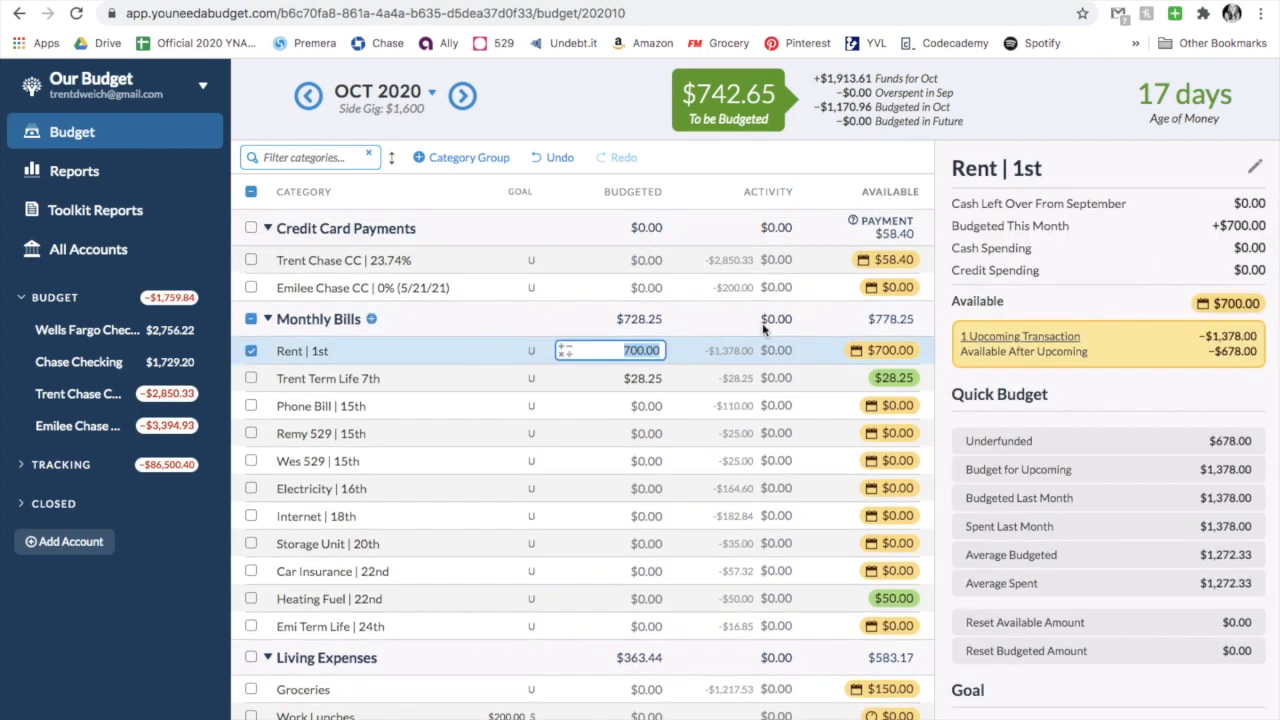
left_click(1058, 437)
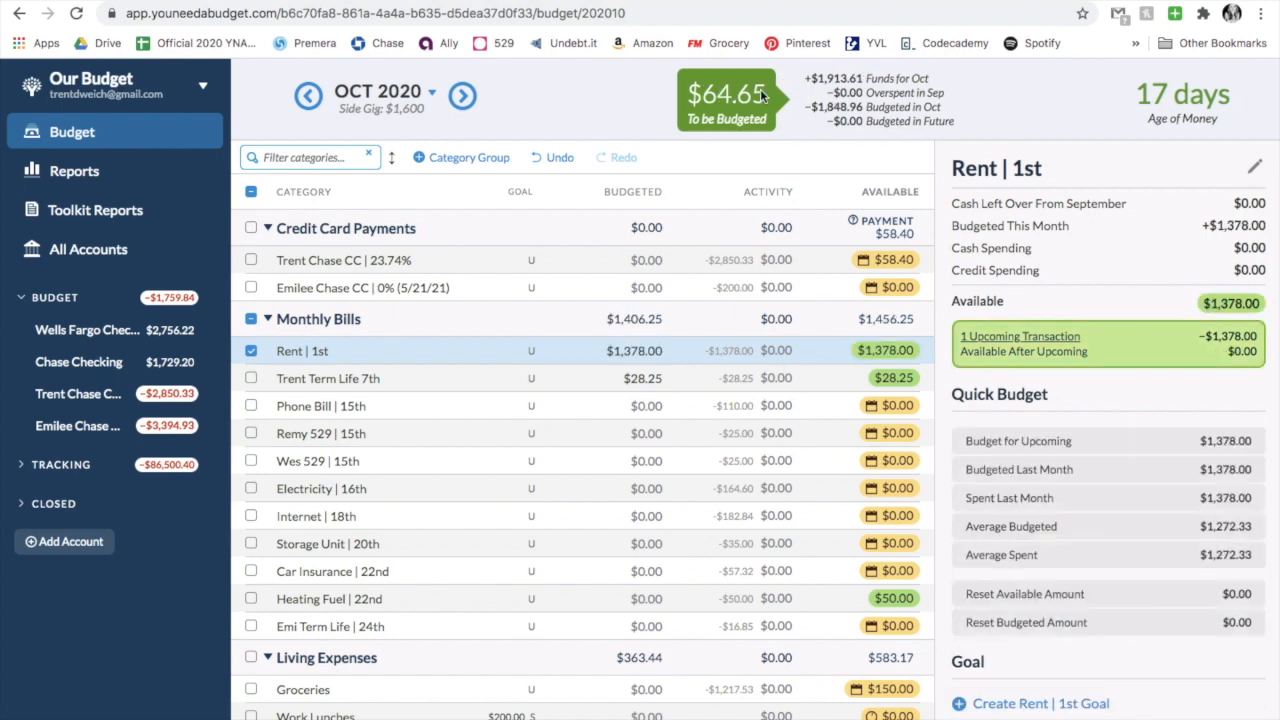
left_click(251, 350)
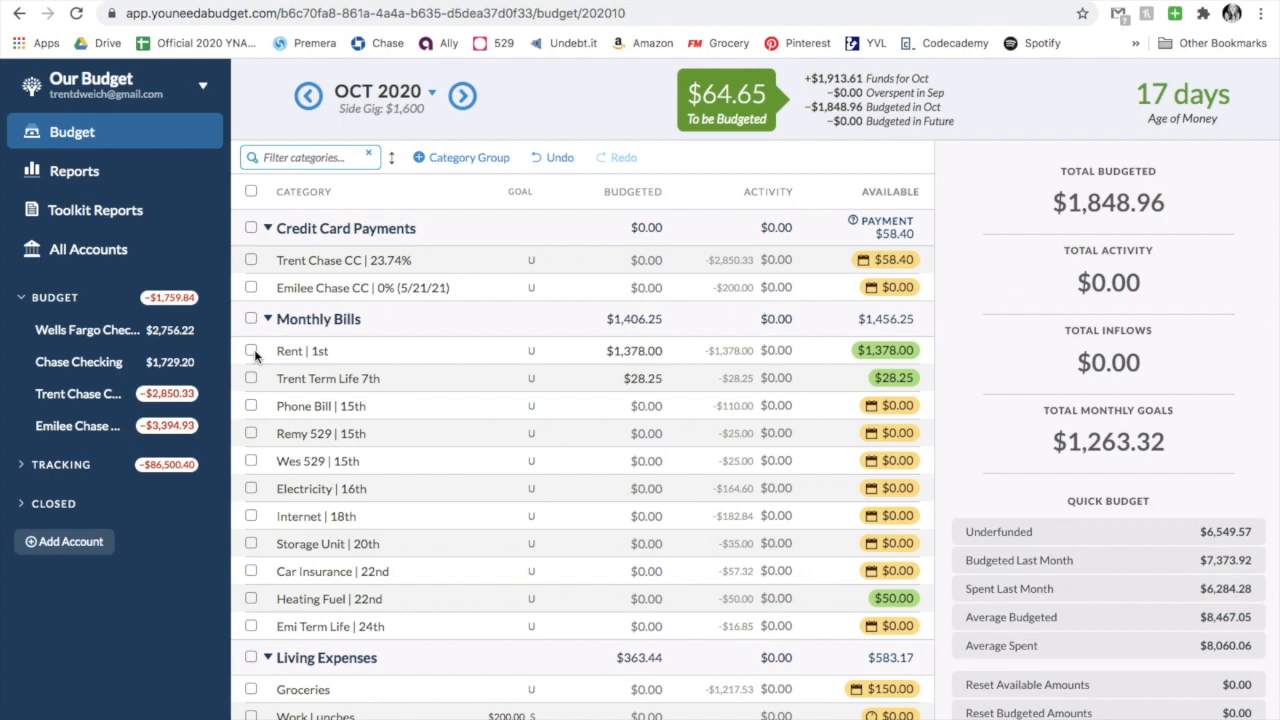
- Cover the underfunded $40.00 in Hygiene + Beauty and $14.35 in Health under October's Living Expenses
scroll(383, 495, "down", 3)
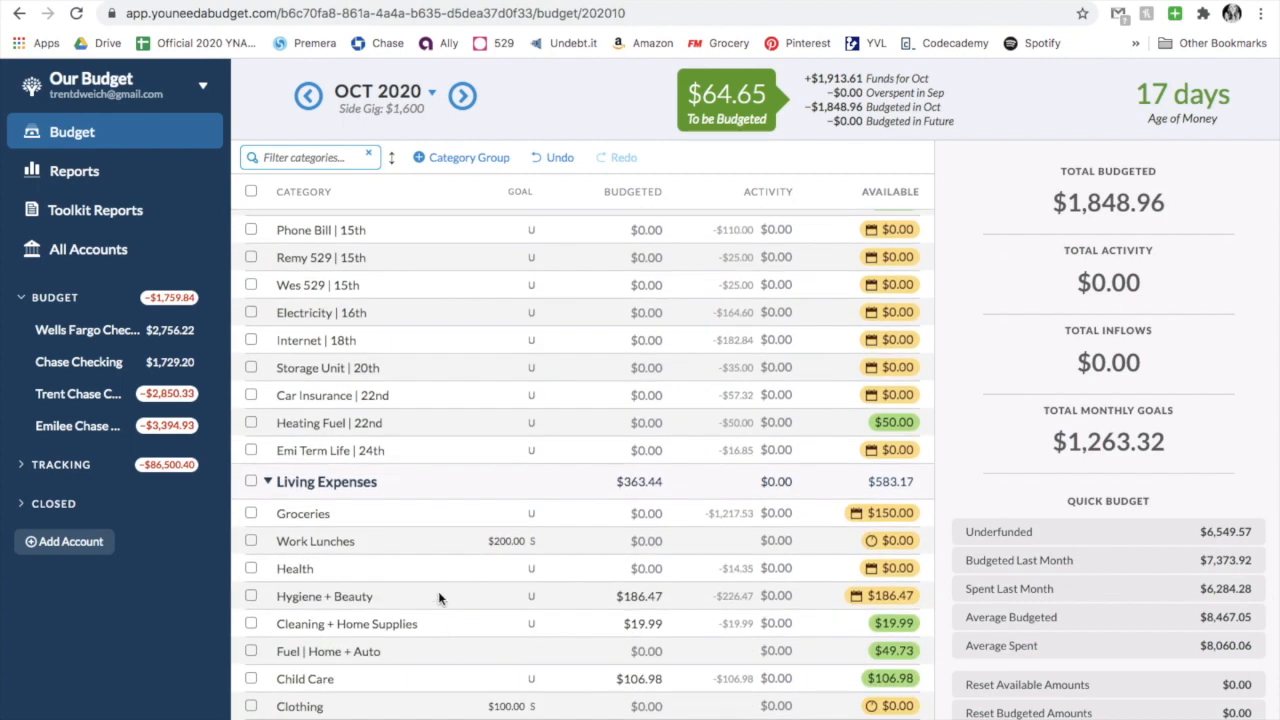
left_click(438, 593)
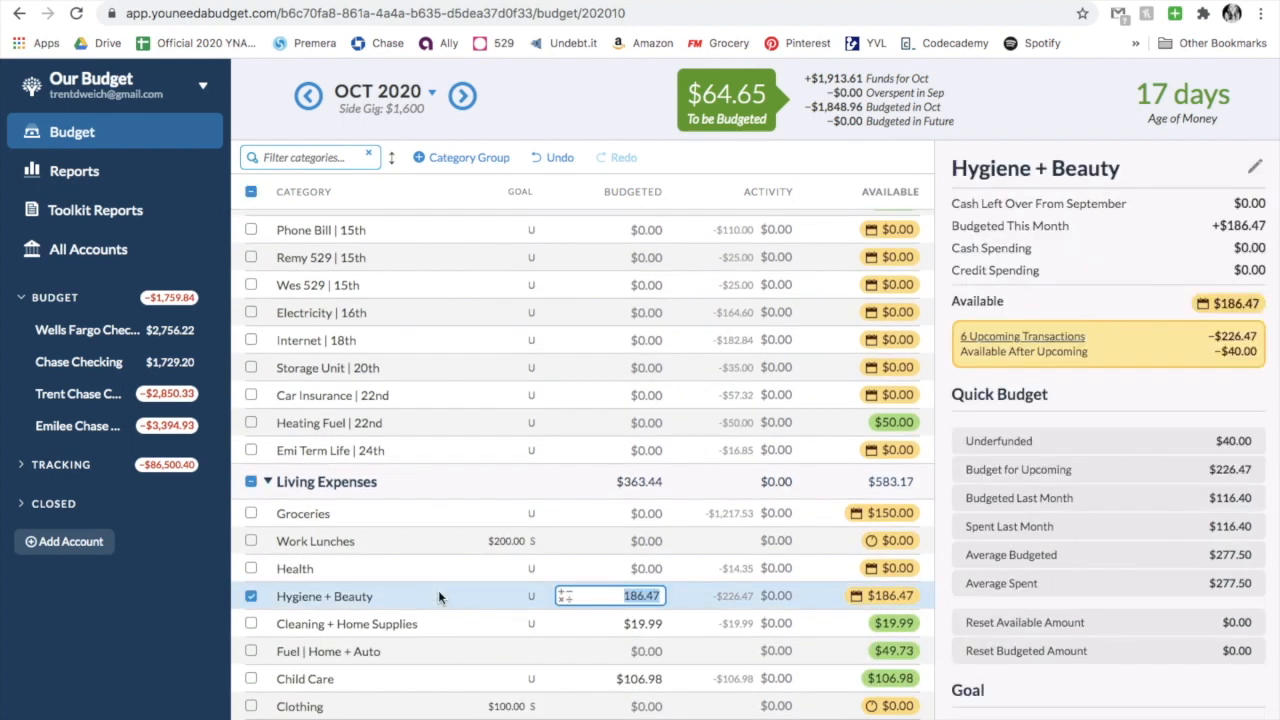
left_click(1087, 443)
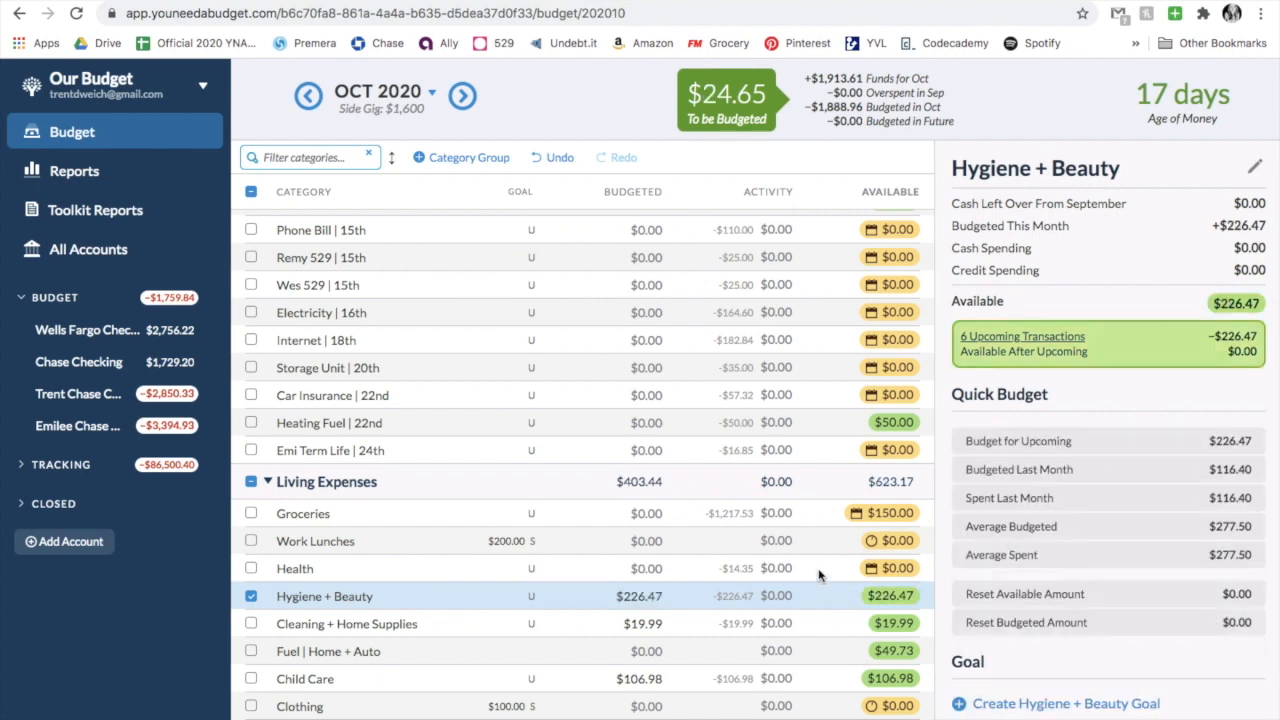
left_click(818, 566)
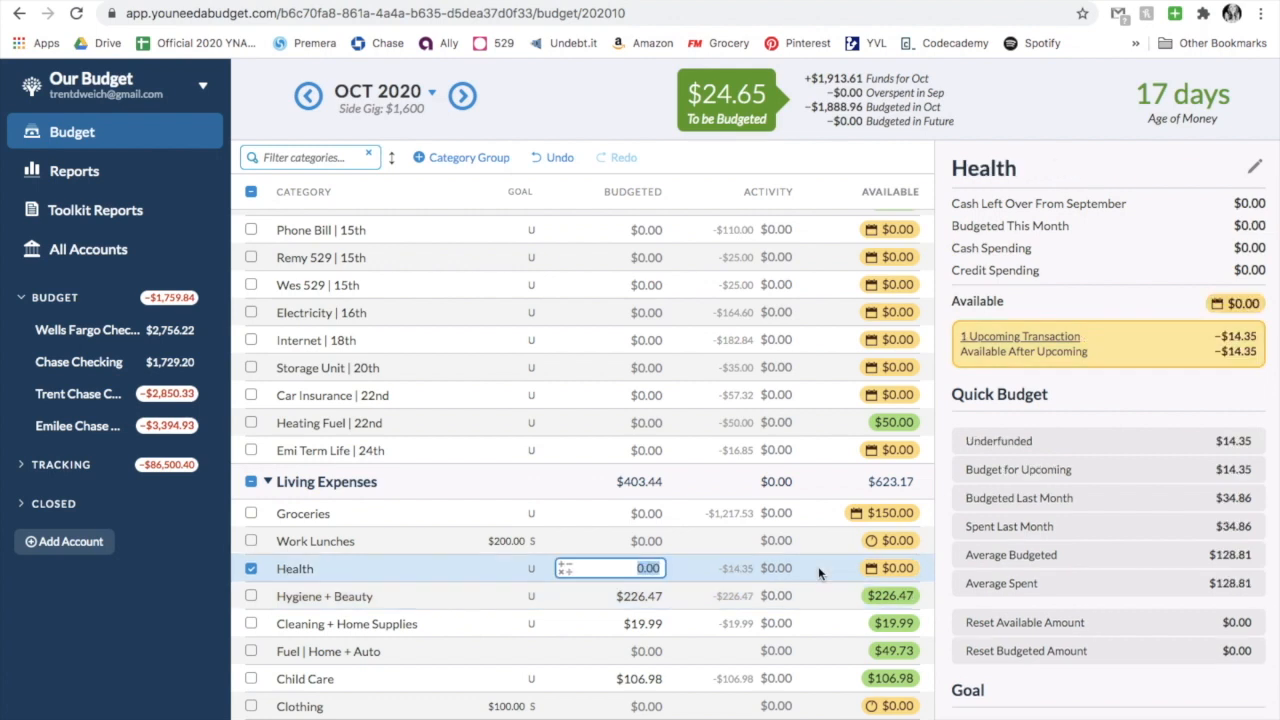
left_click(977, 441)
- Cover the underfunded $0.17 in Adobe Suite | 25th under Software Subscriptions and clear the selection
scroll(783, 562, "down", 2)
scroll(783, 562, "down", 3)
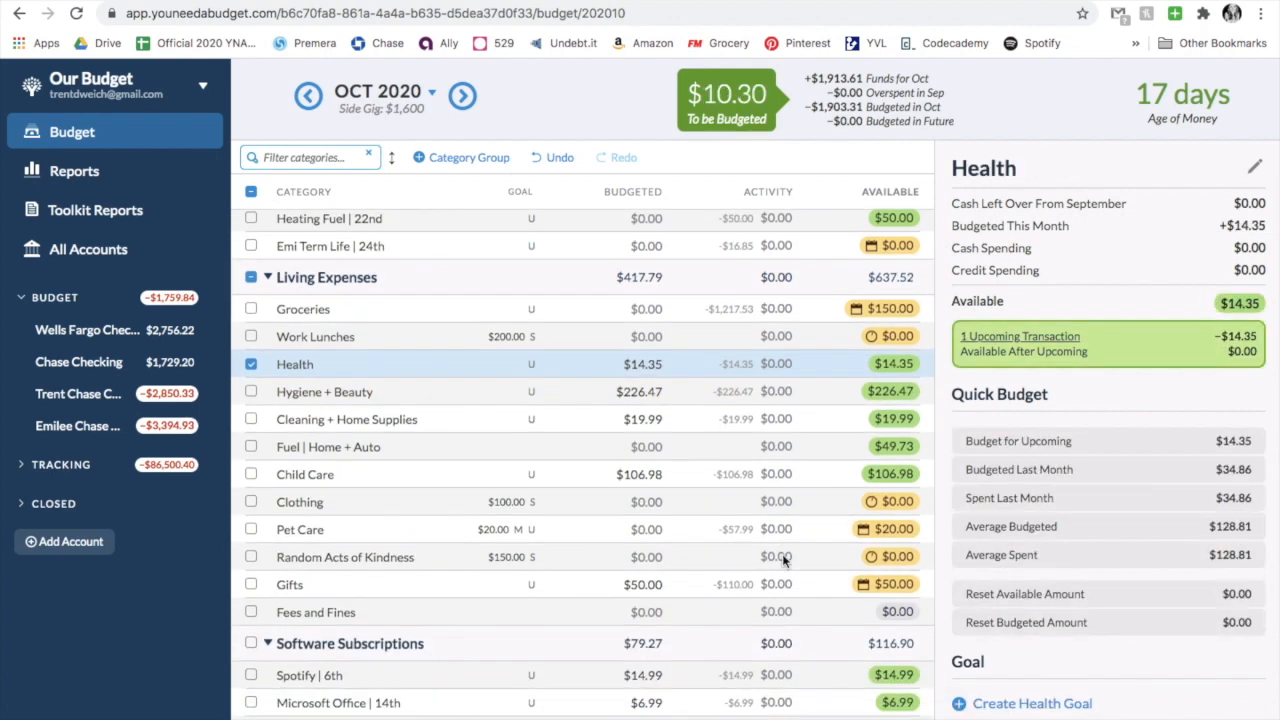
scroll(783, 562, "down", 1)
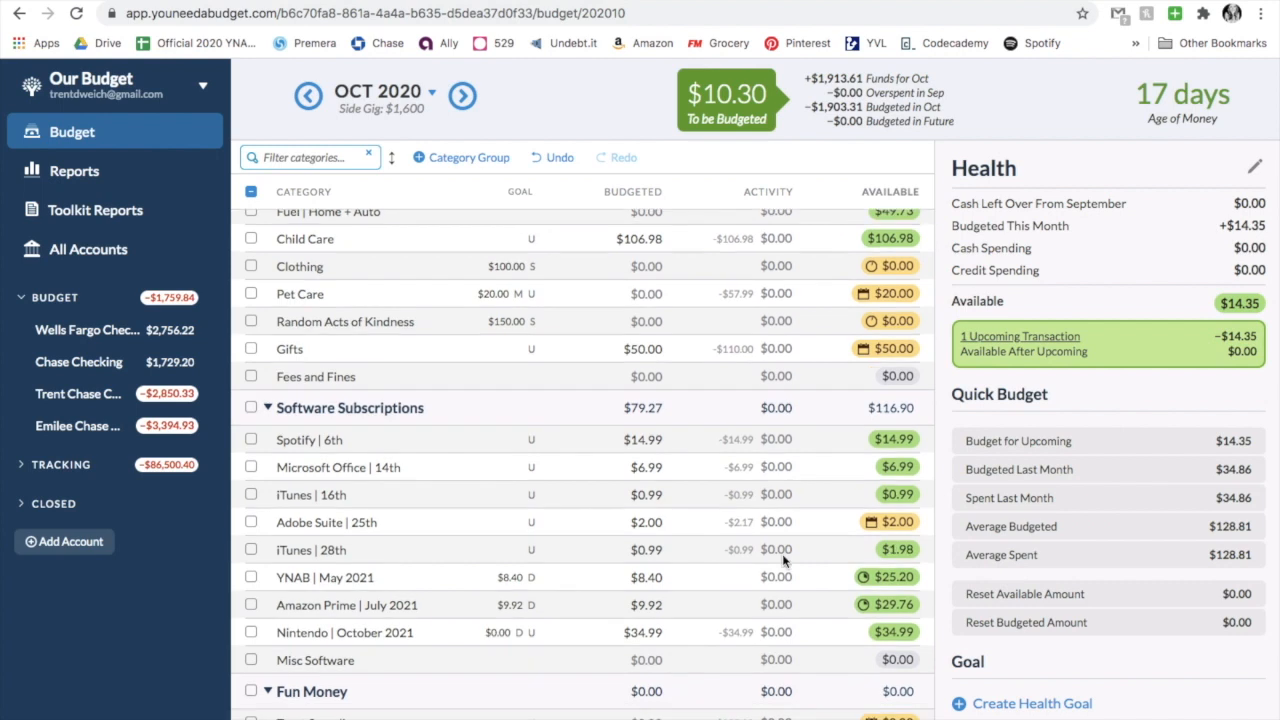
left_click(824, 525)
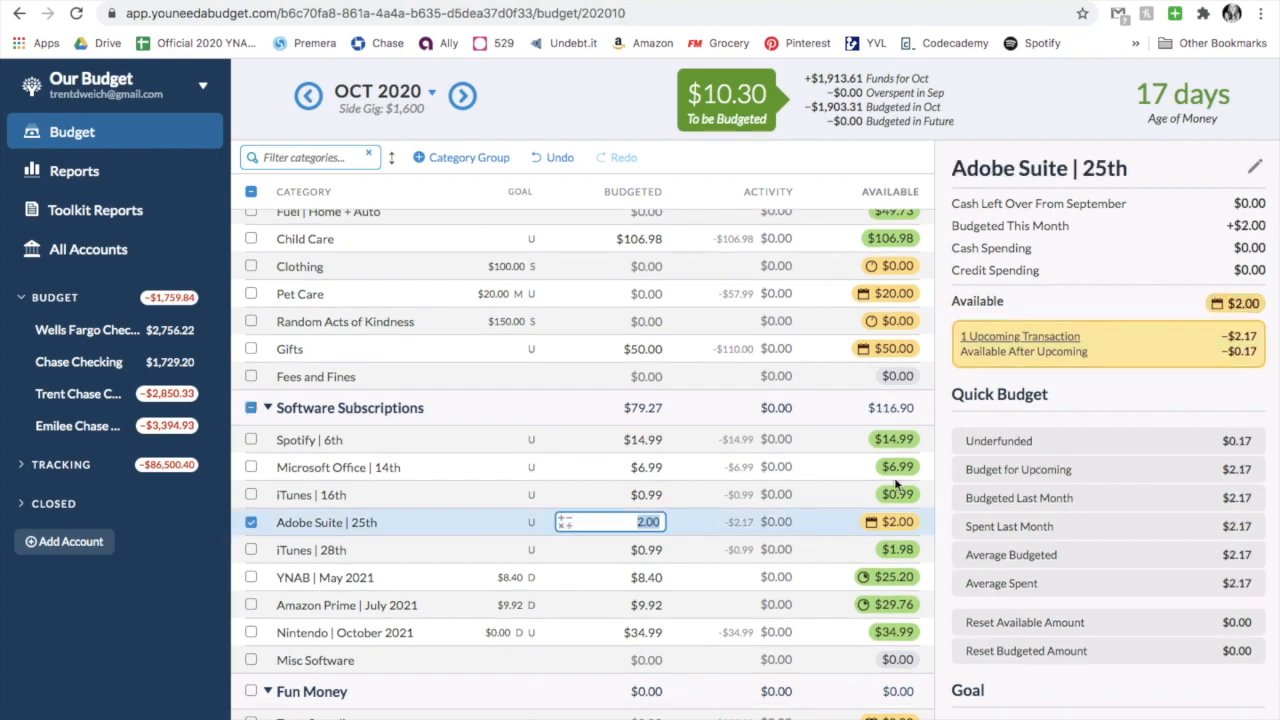
left_click(1012, 441)
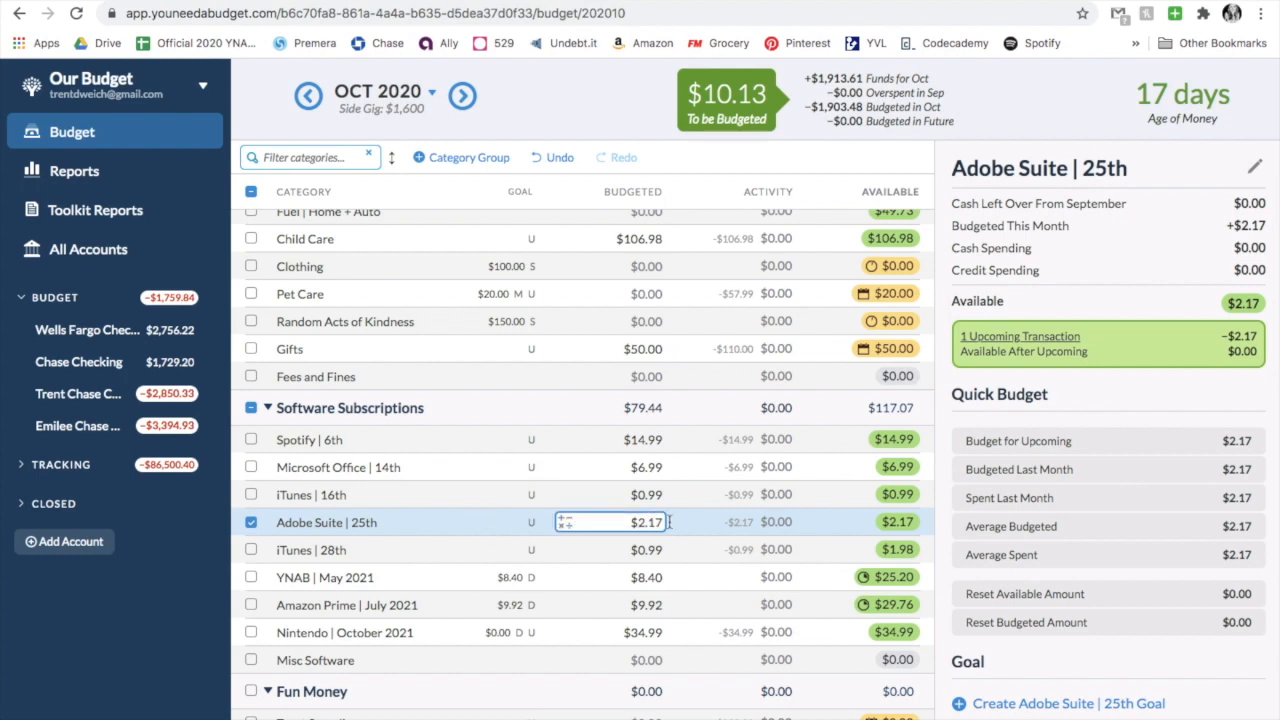
left_click(252, 521)
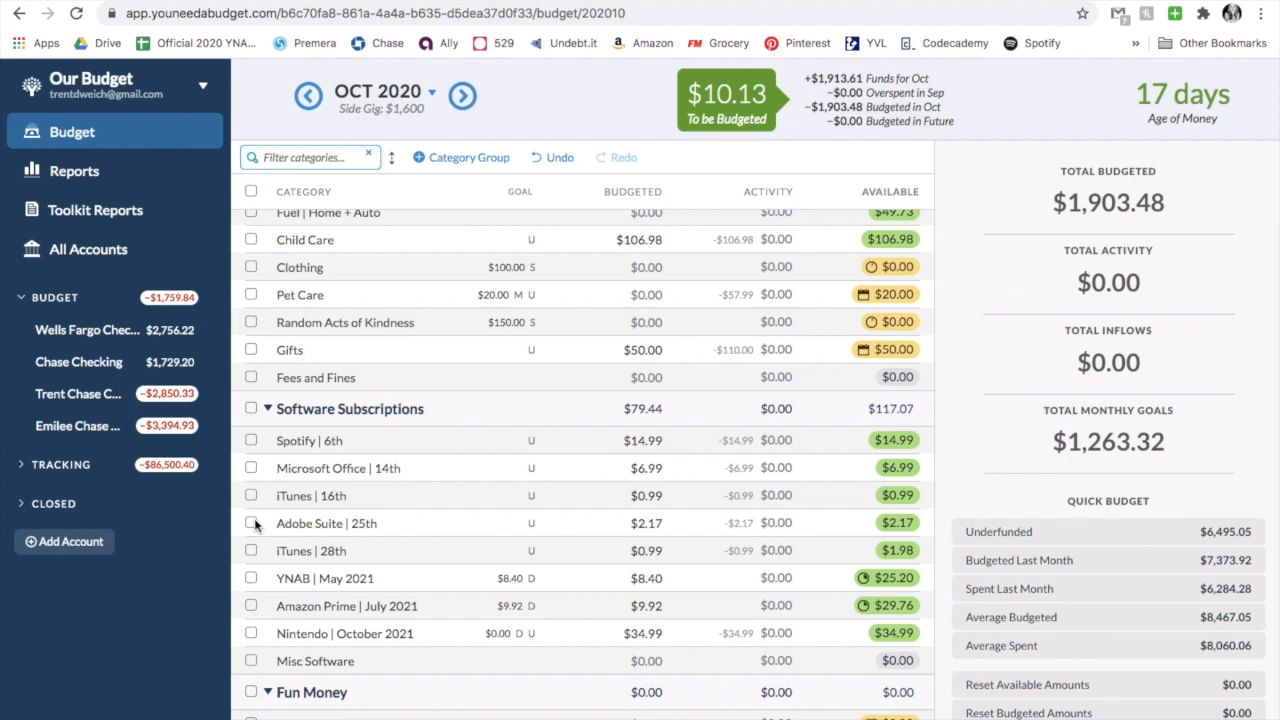
- Move the remaining $10.13 to be budgeted into October's Phone Bill | 15th category under Monthly Bills
scroll(255, 525, "up", 4)
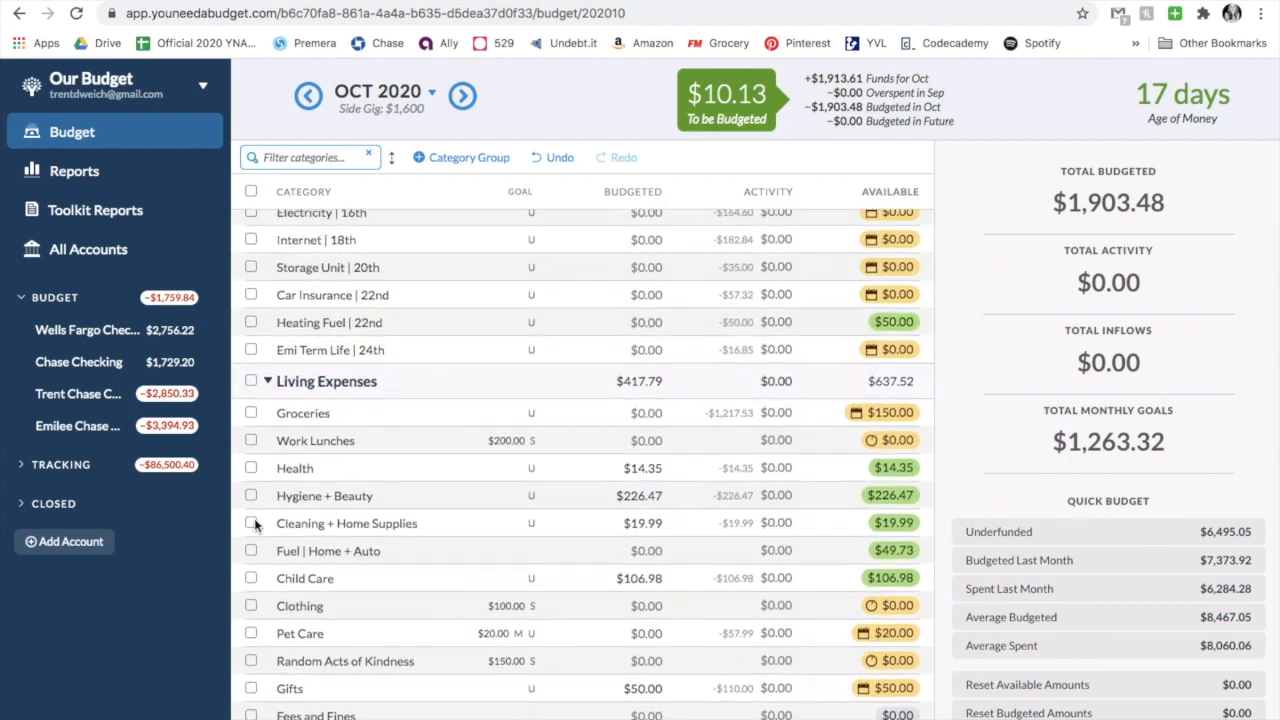
scroll(254, 523, "up", 3)
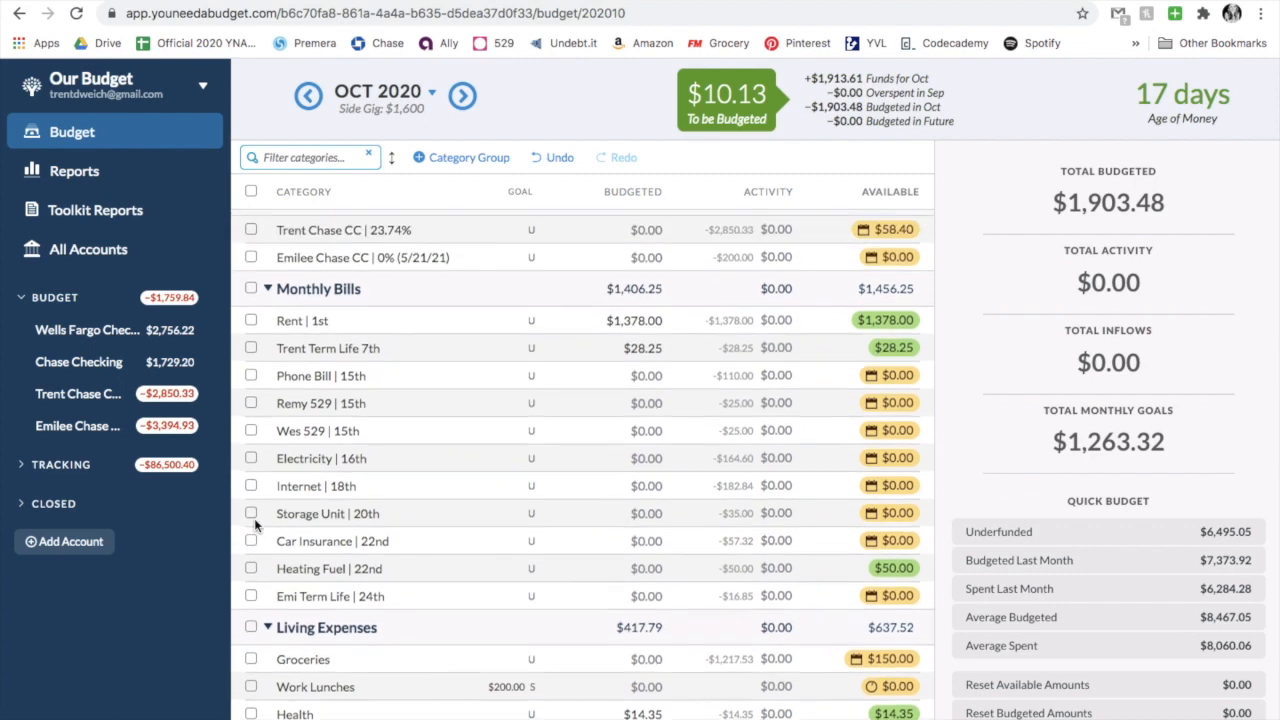
scroll(388, 421, "up", 1)
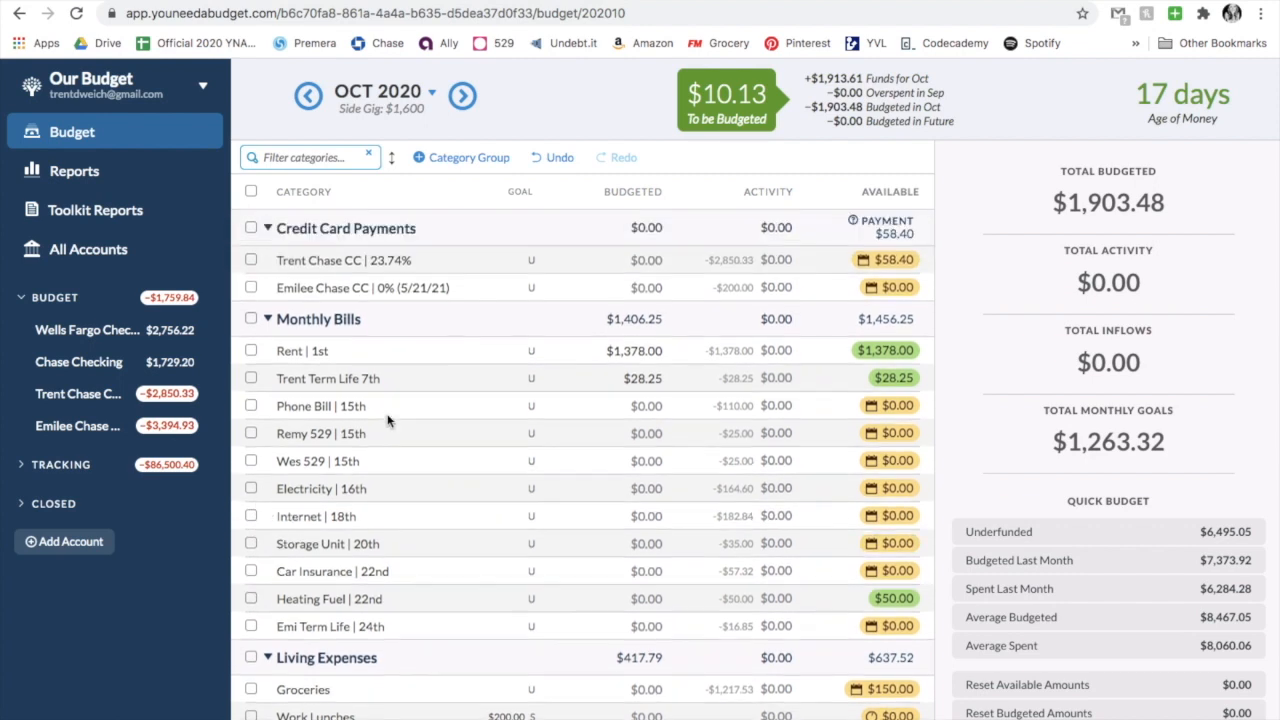
left_click(478, 405)
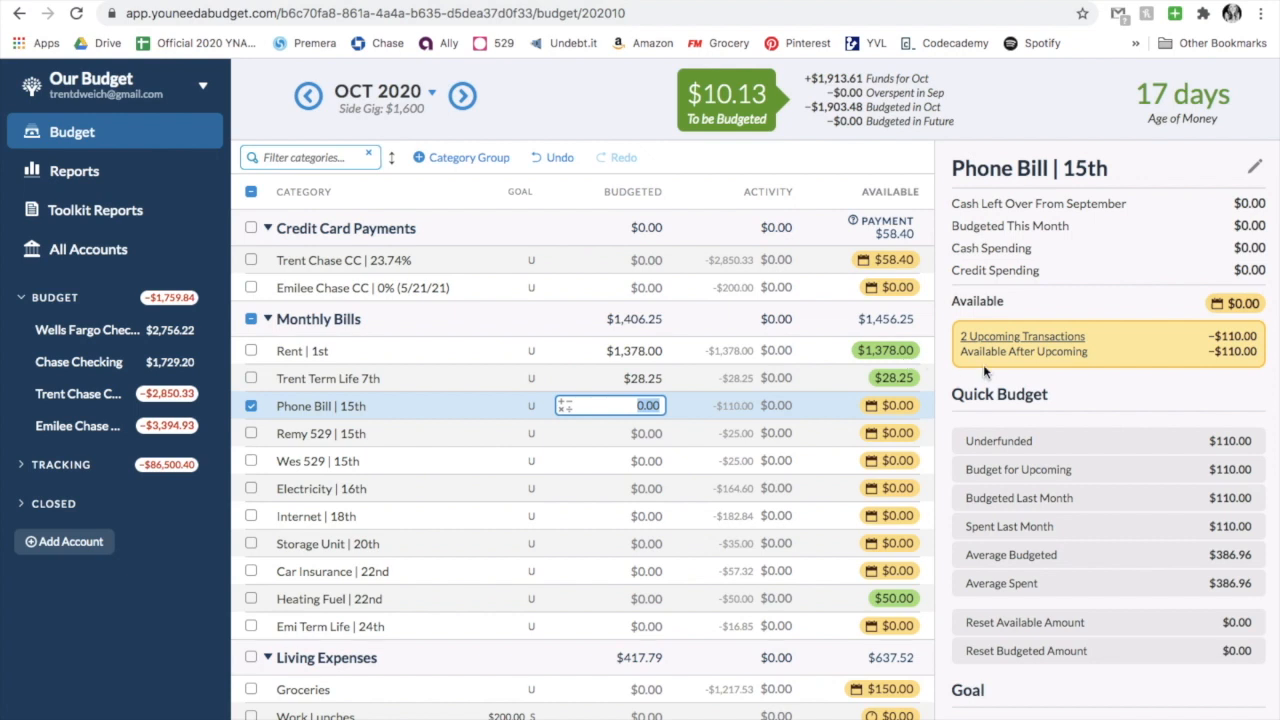
left_click(743, 104)
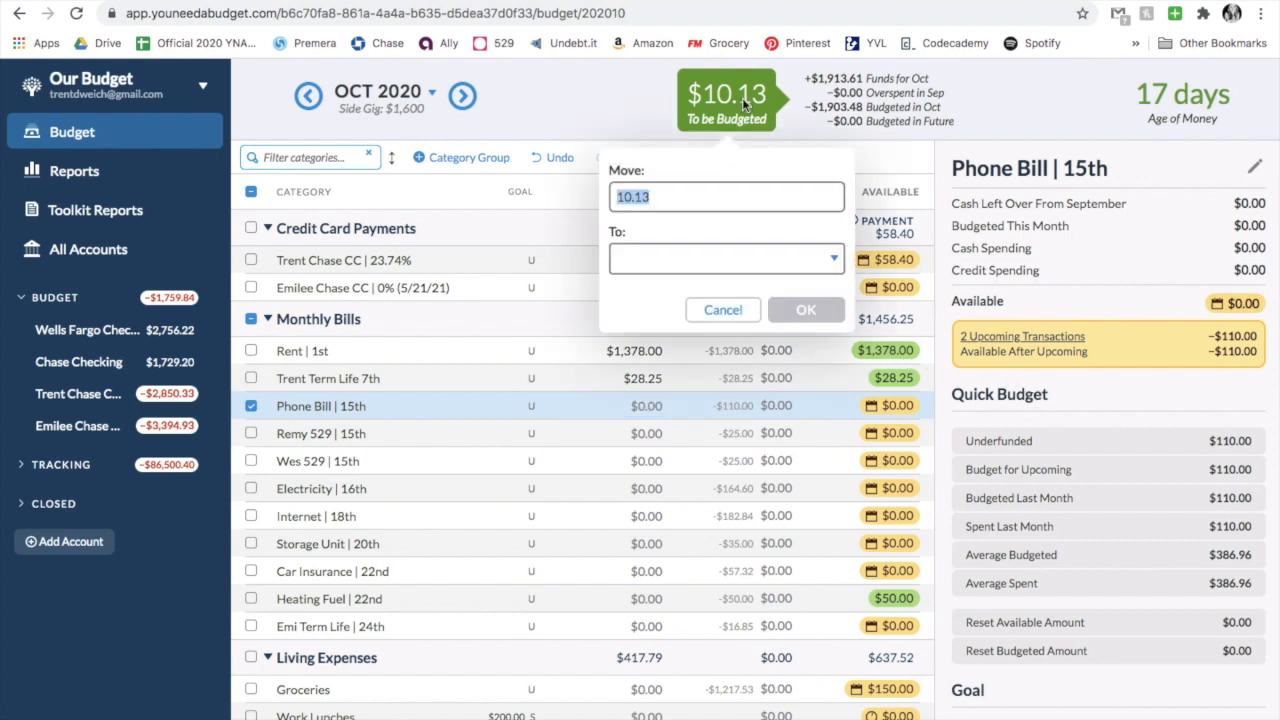
key("Tab")
type("p")
key("Return")
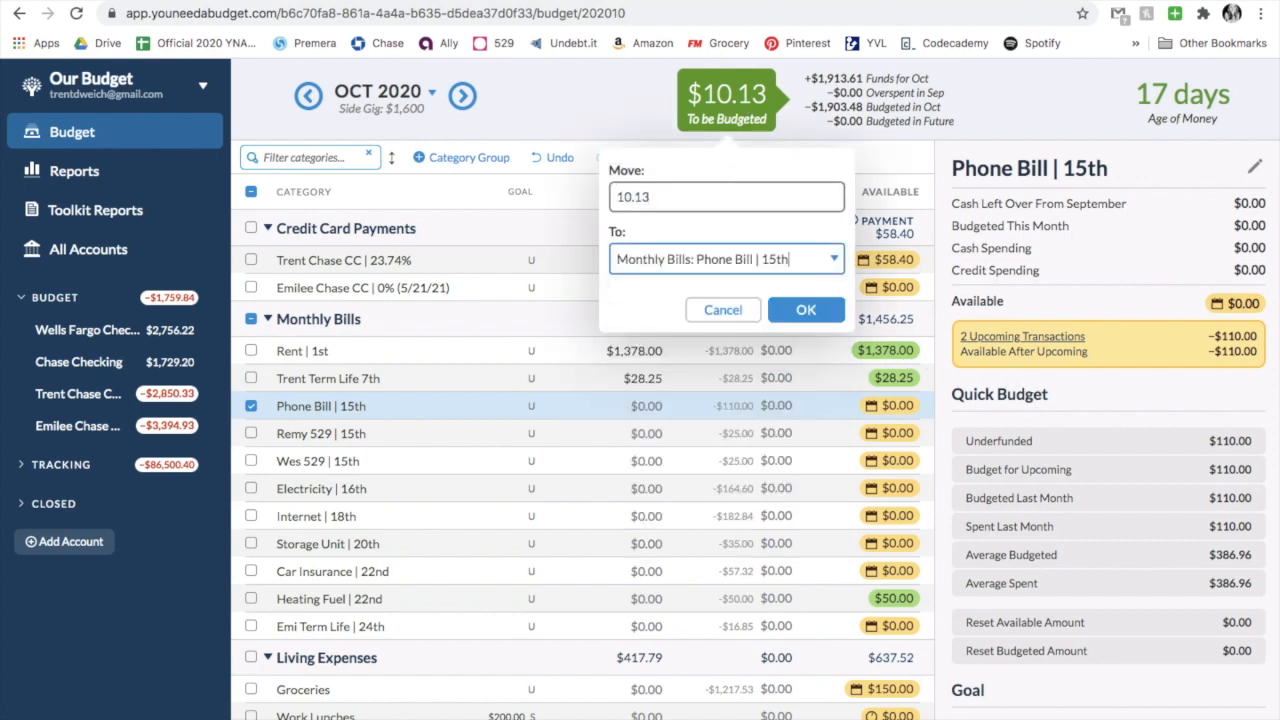
key("Return")
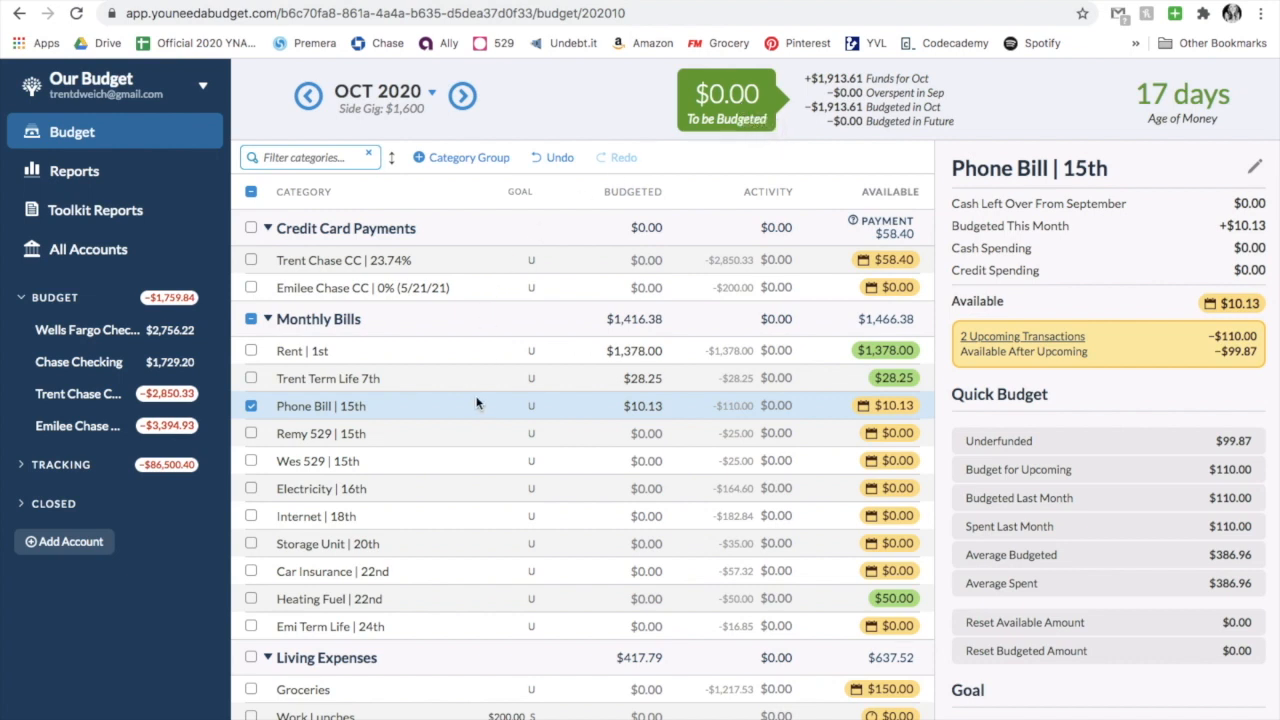
- Select all October categories in Monthly Bills, Living Expenses and Software Subscriptions and review their combined underfunded amount
scroll(478, 403, "down", 1)
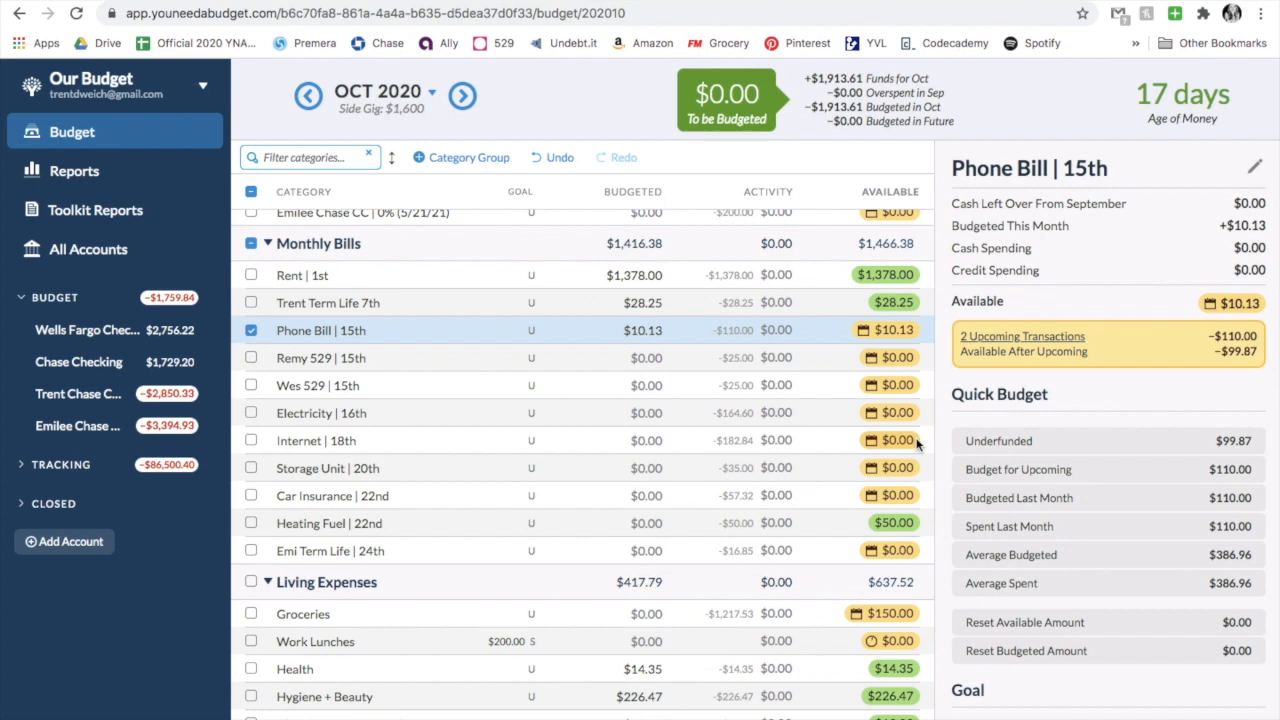
mouse_move(913, 440)
left_click(251, 243)
scroll(260, 380, "down", 3)
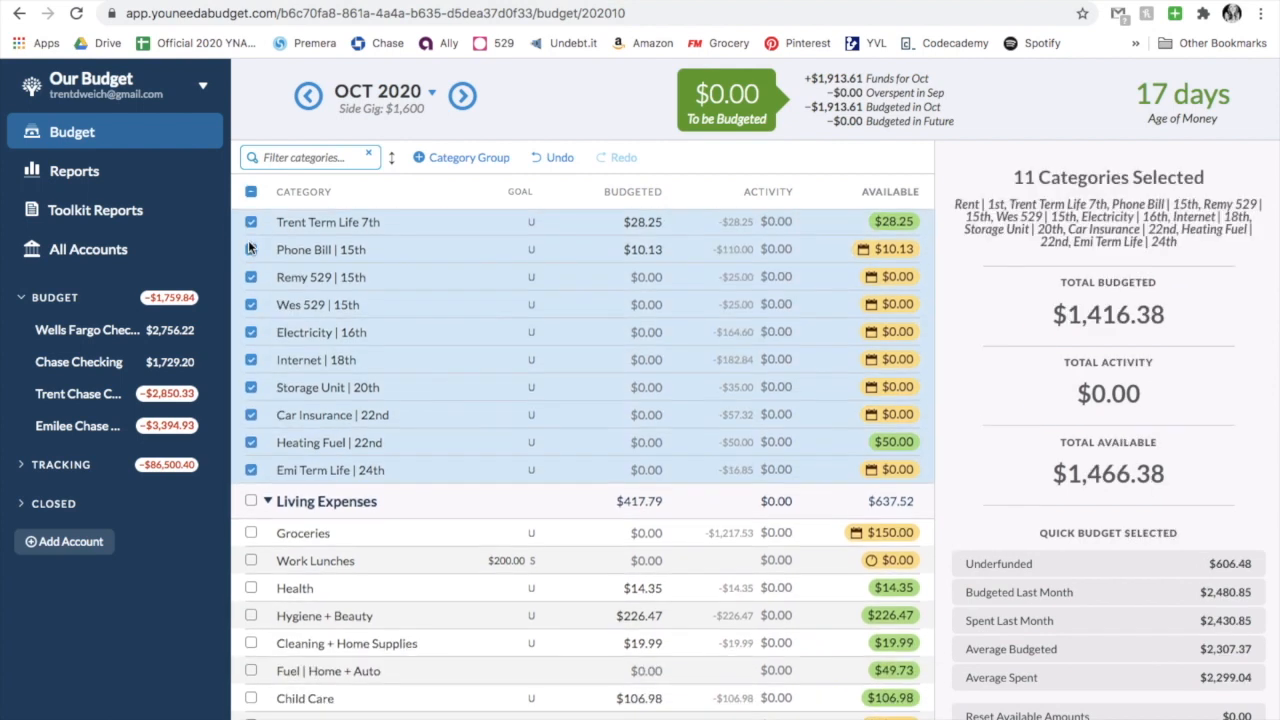
left_click(252, 409)
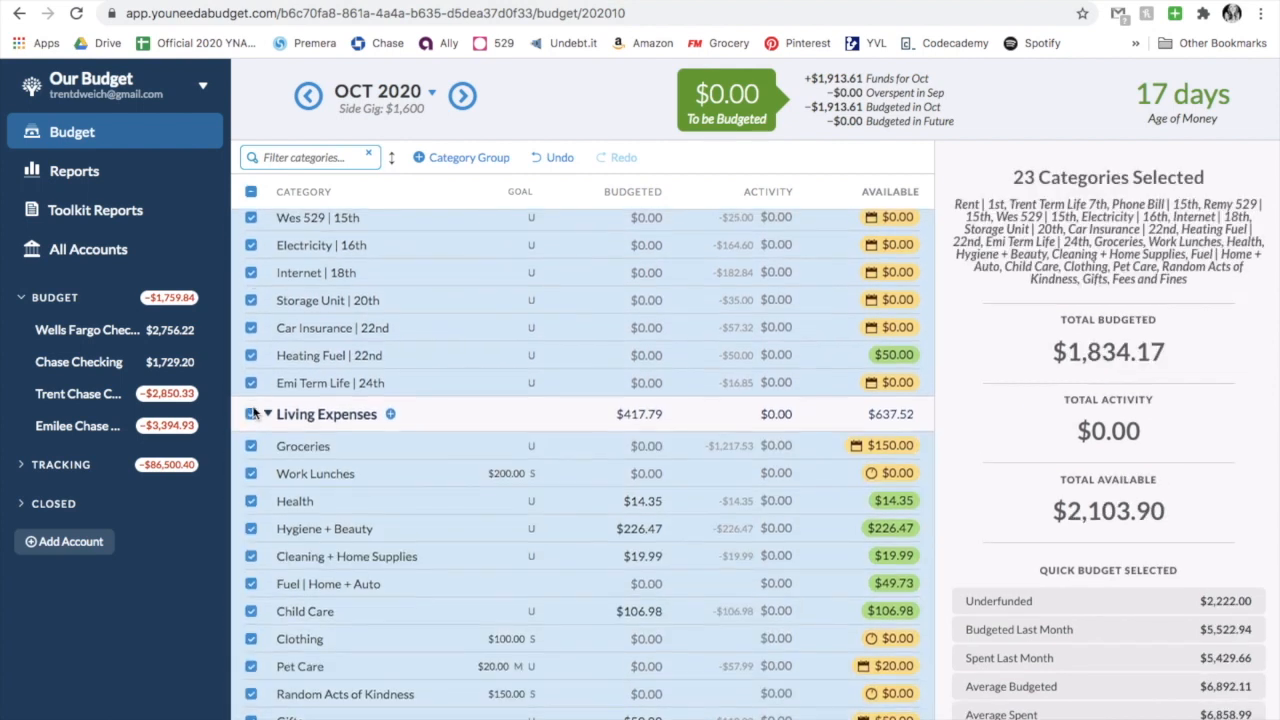
scroll(254, 410, "down", 3)
scroll(253, 430, "down", 1)
left_click(251, 512)
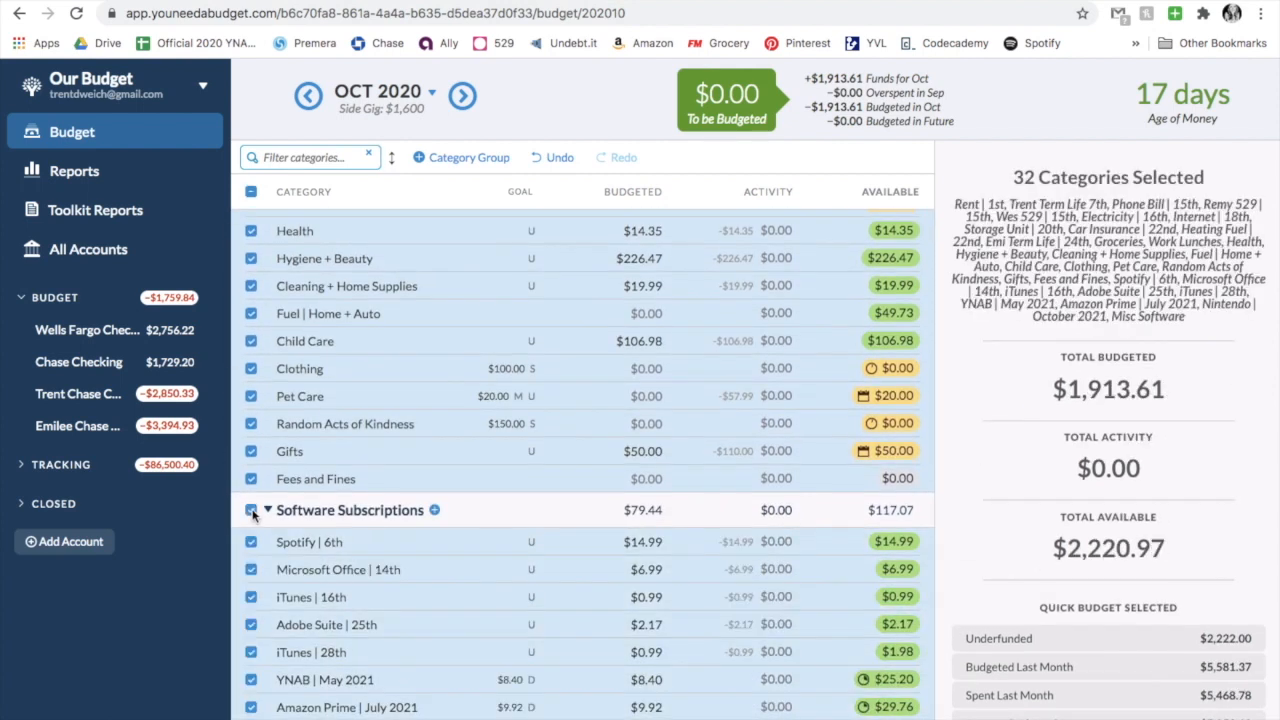
scroll(253, 515, "down", 2)
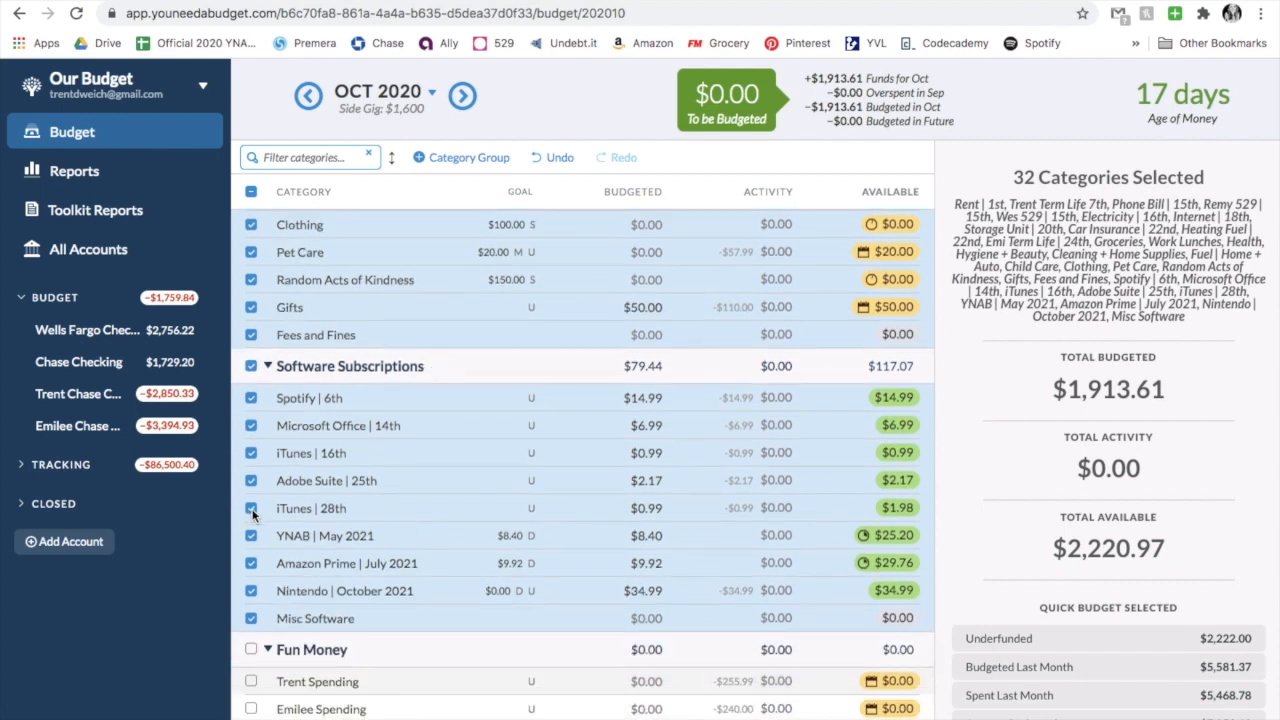
scroll(253, 513, "up", 4)
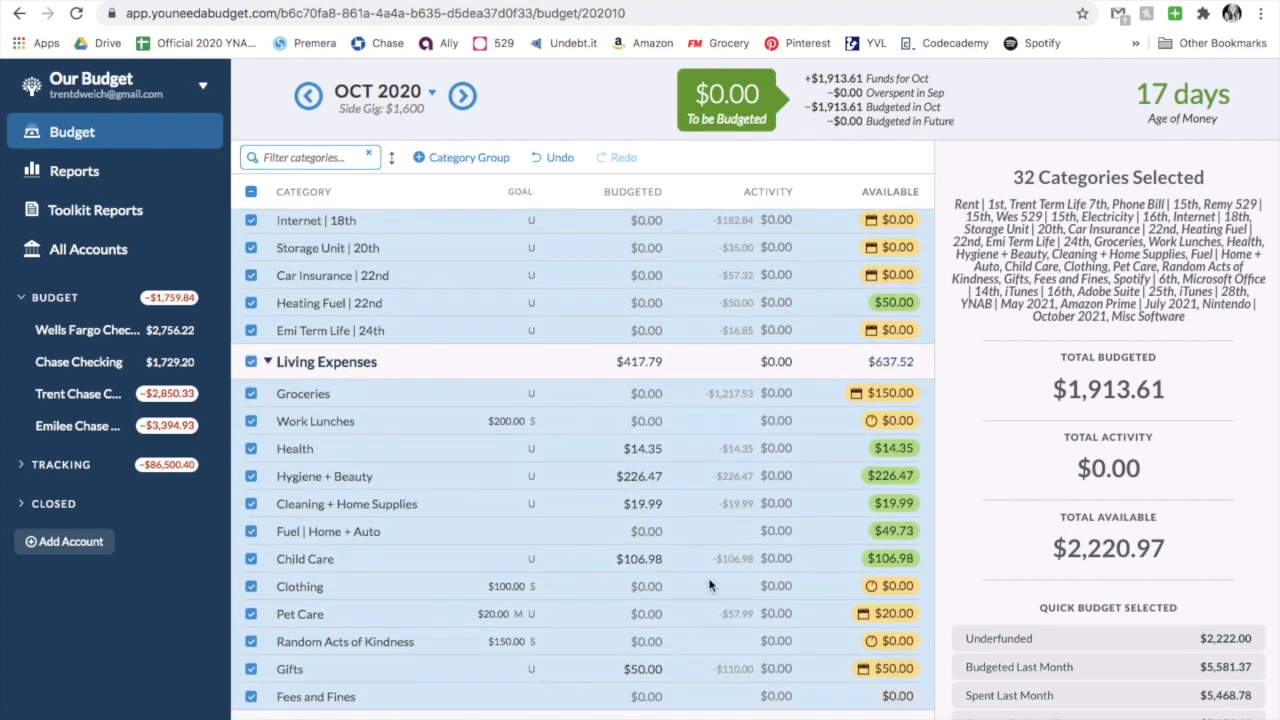
scroll(849, 640, "up", 3)
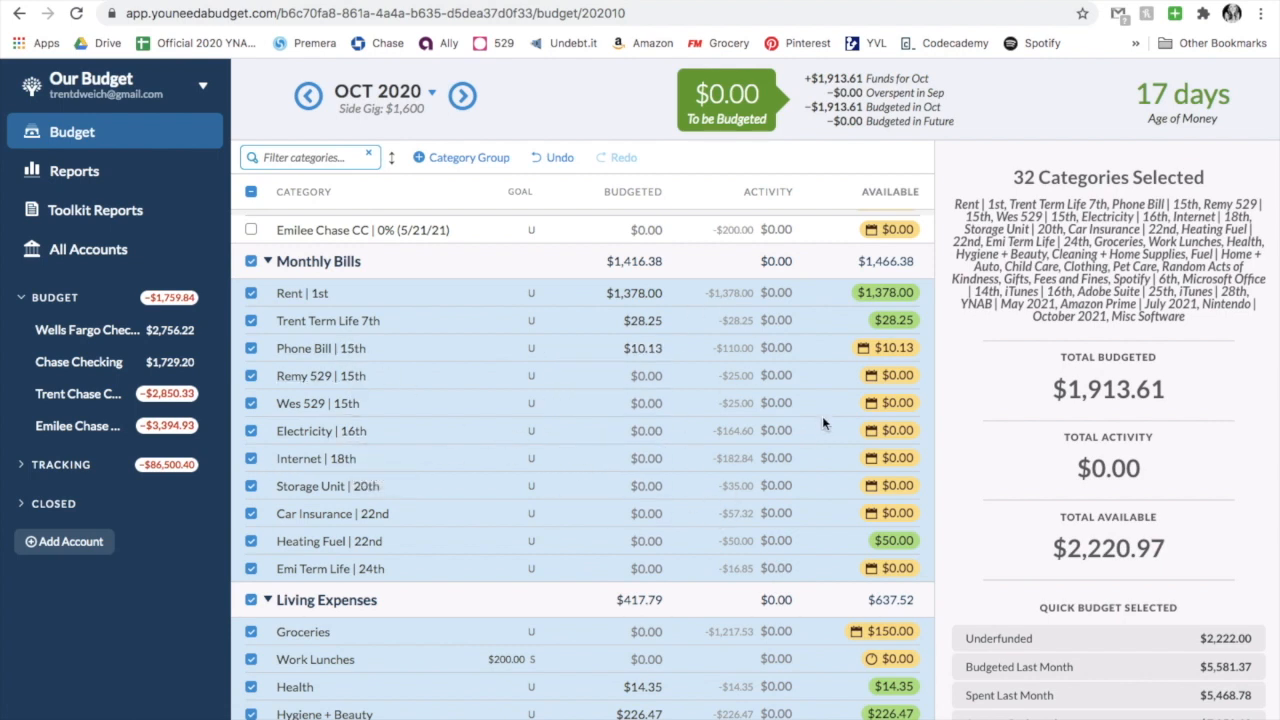
scroll(752, 492, "down", 1)
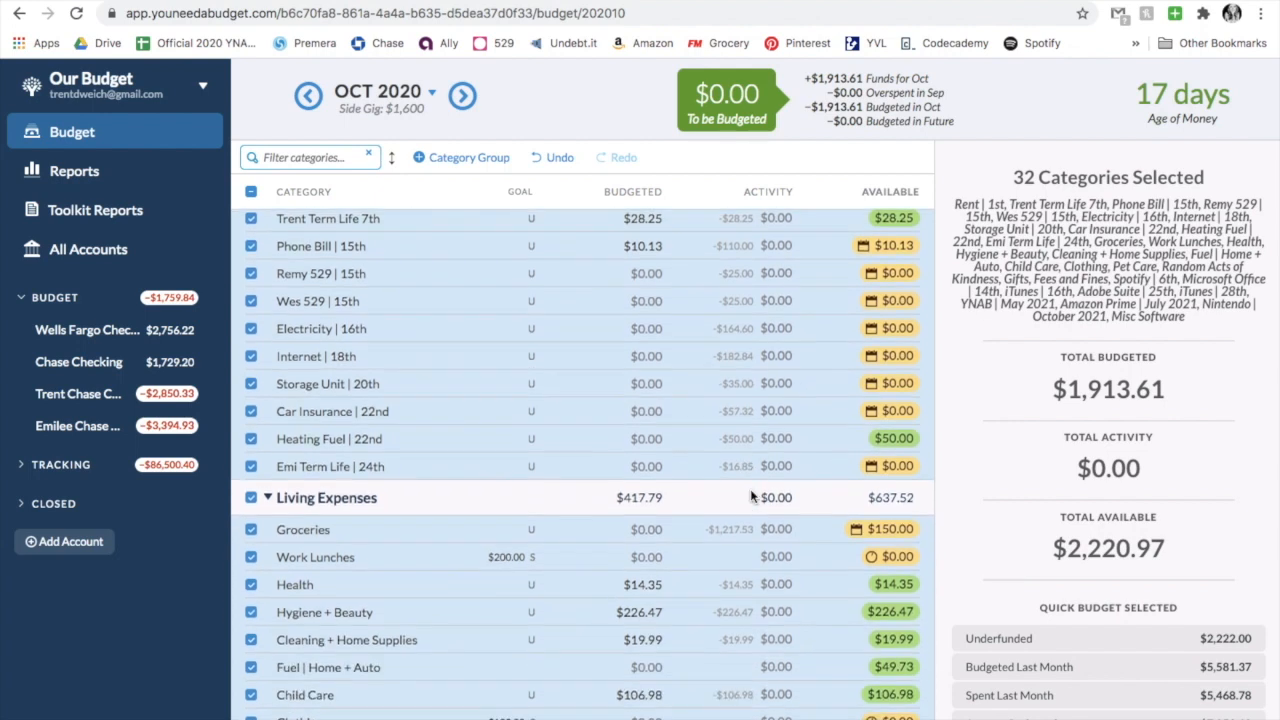
scroll(752, 497, "down", 1)
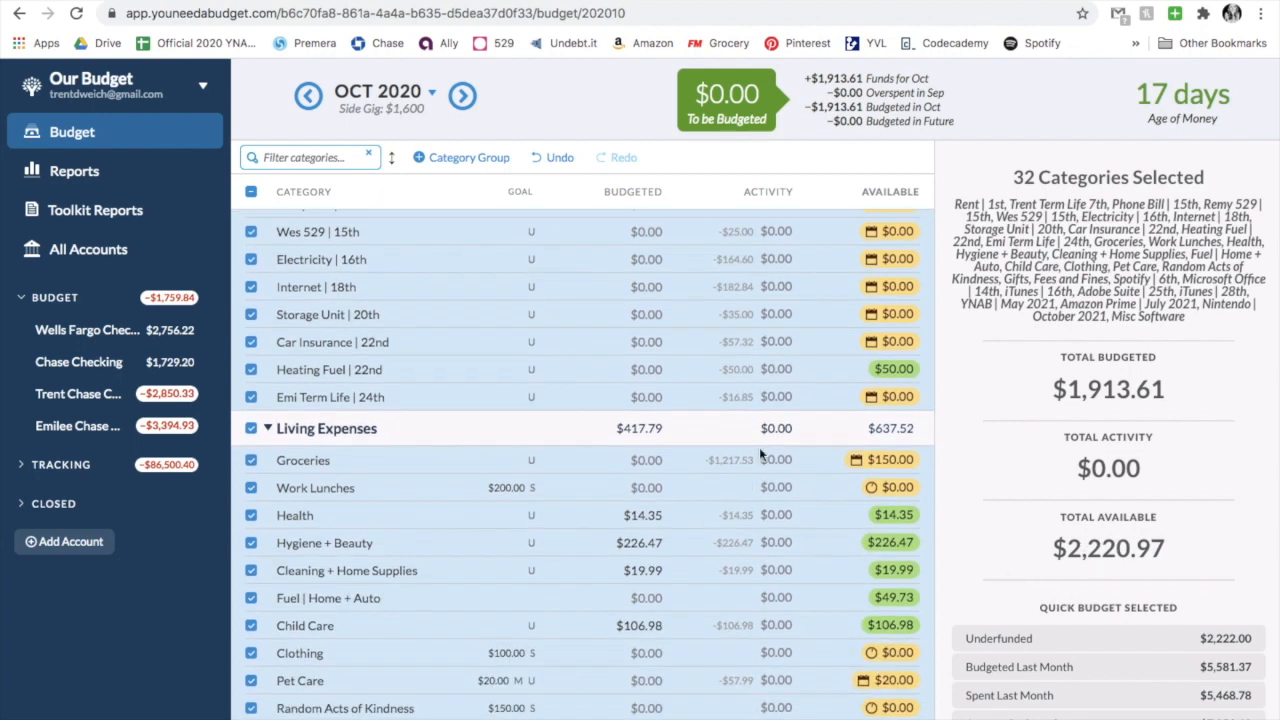
- Select only October's Groceries category and check its upcoming transactions and underfunded amount against the other categories
left_click(485, 459)
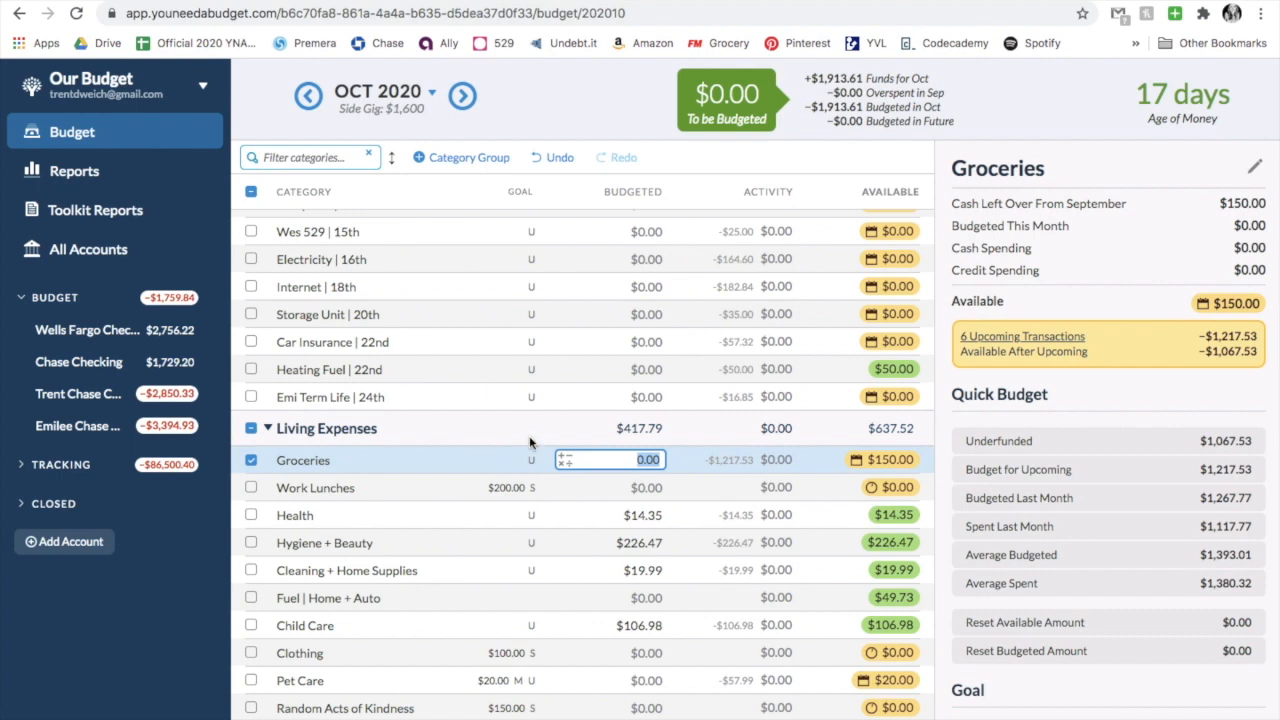
scroll(745, 401, "up", 2)
scroll(745, 401, "down", 2)
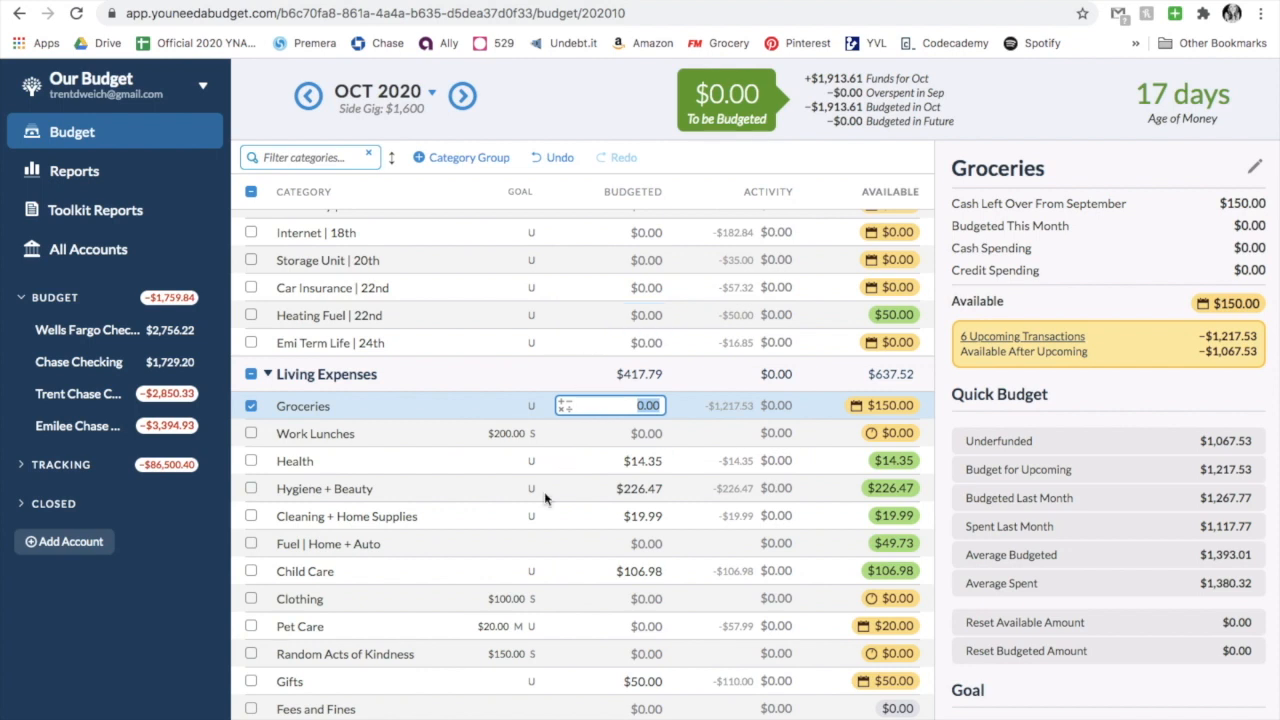
scroll(544, 495, "up", 3)
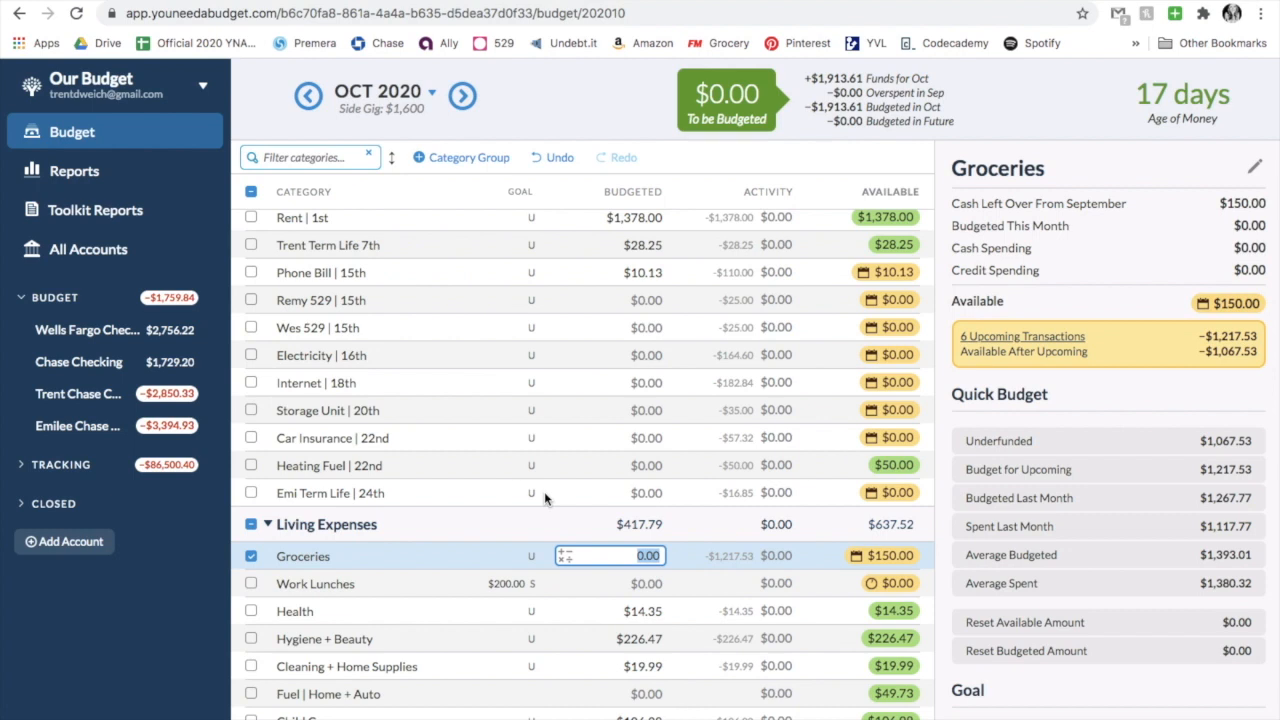
scroll(544, 491, "up", 3)
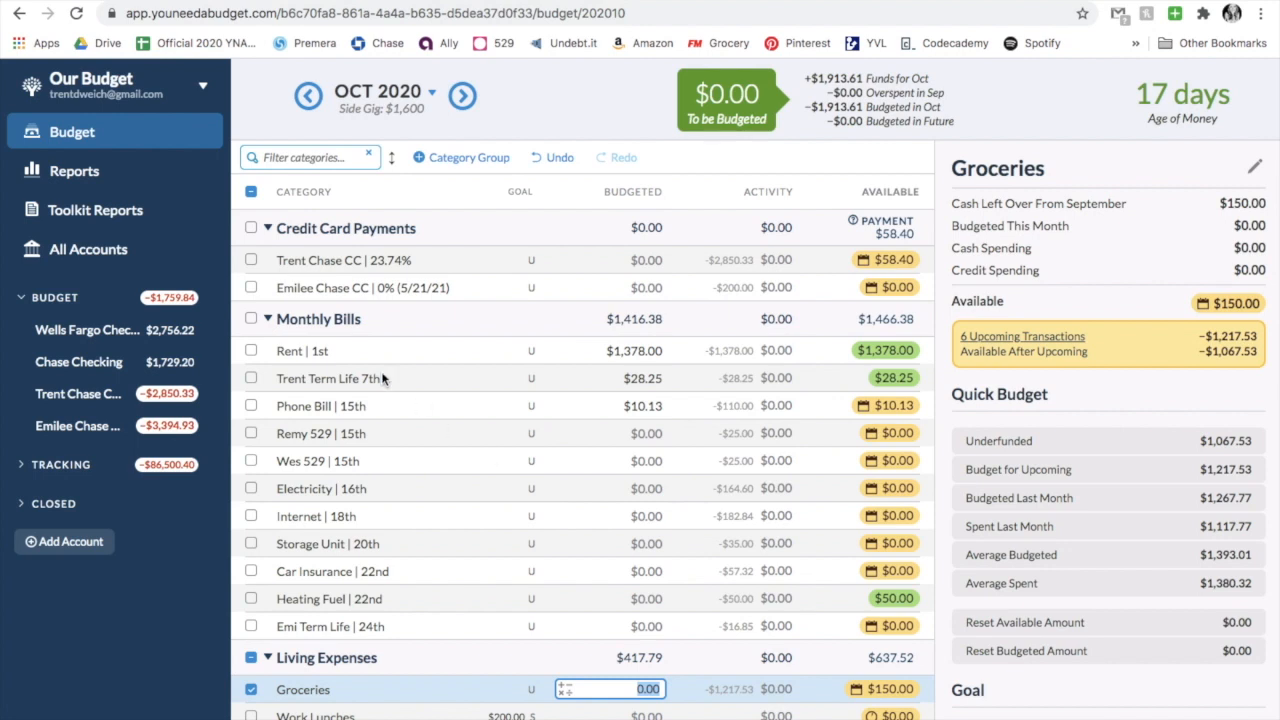
- Switch the budget to September 2020, then review income, category spending and net income for July to September in the Income v Expense report
left_click(309, 100)
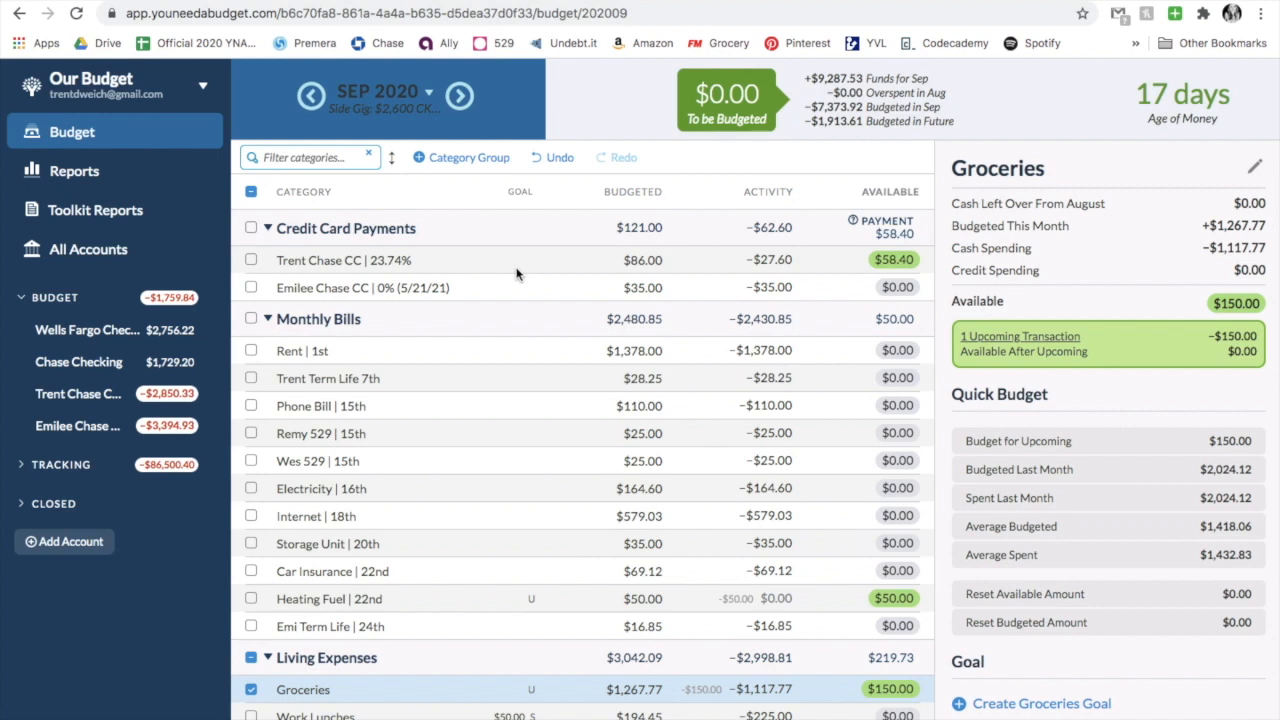
left_click(118, 185)
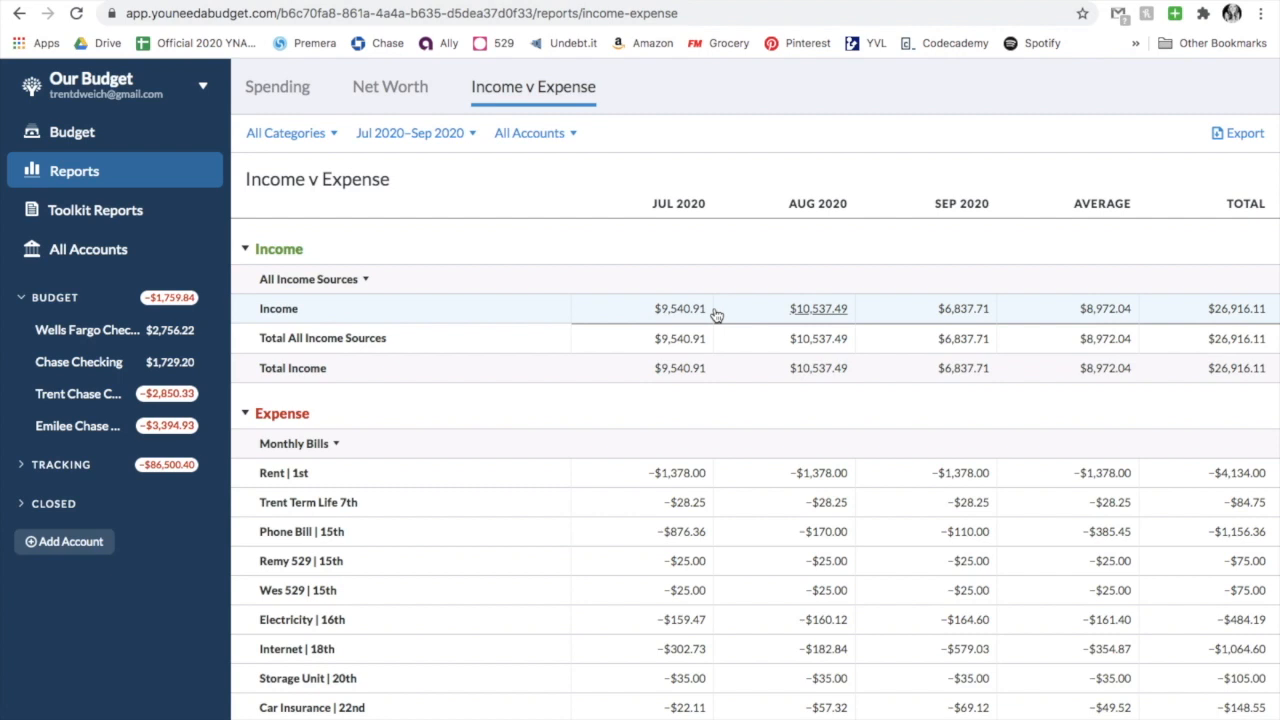
scroll(714, 314, "down", 5)
scroll(714, 314, "down", 6)
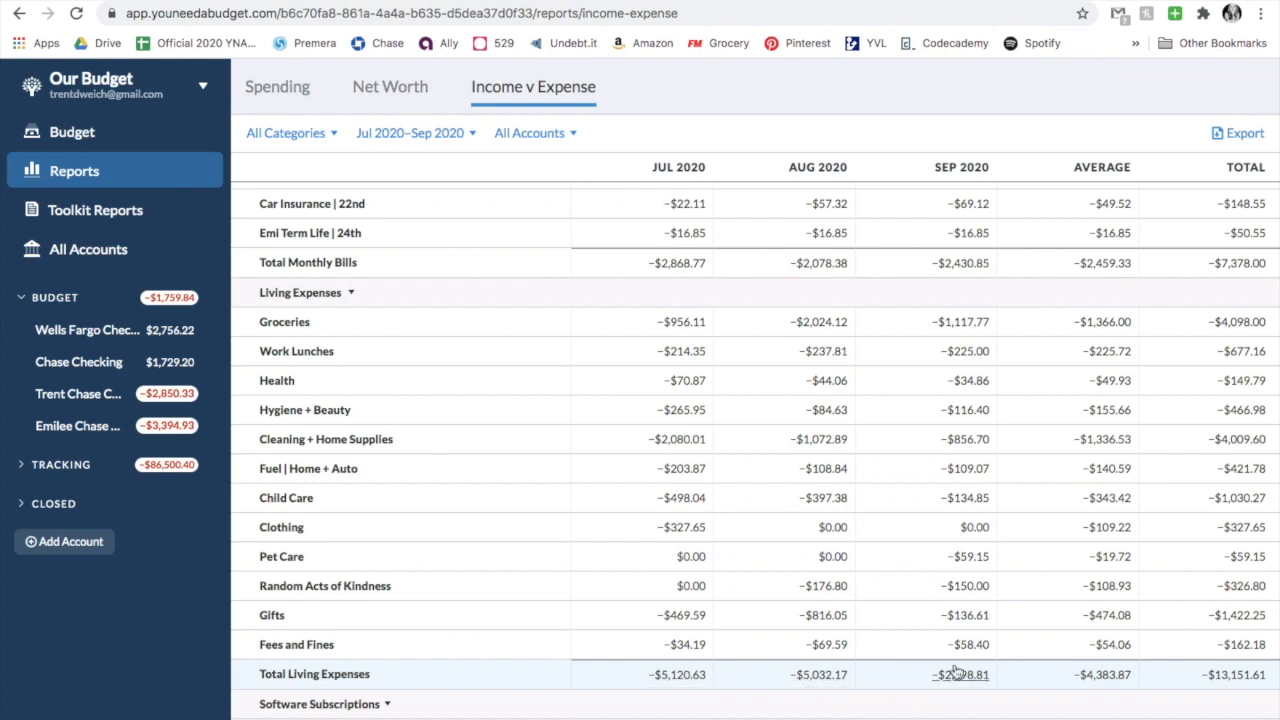
scroll(955, 672, "down", 6)
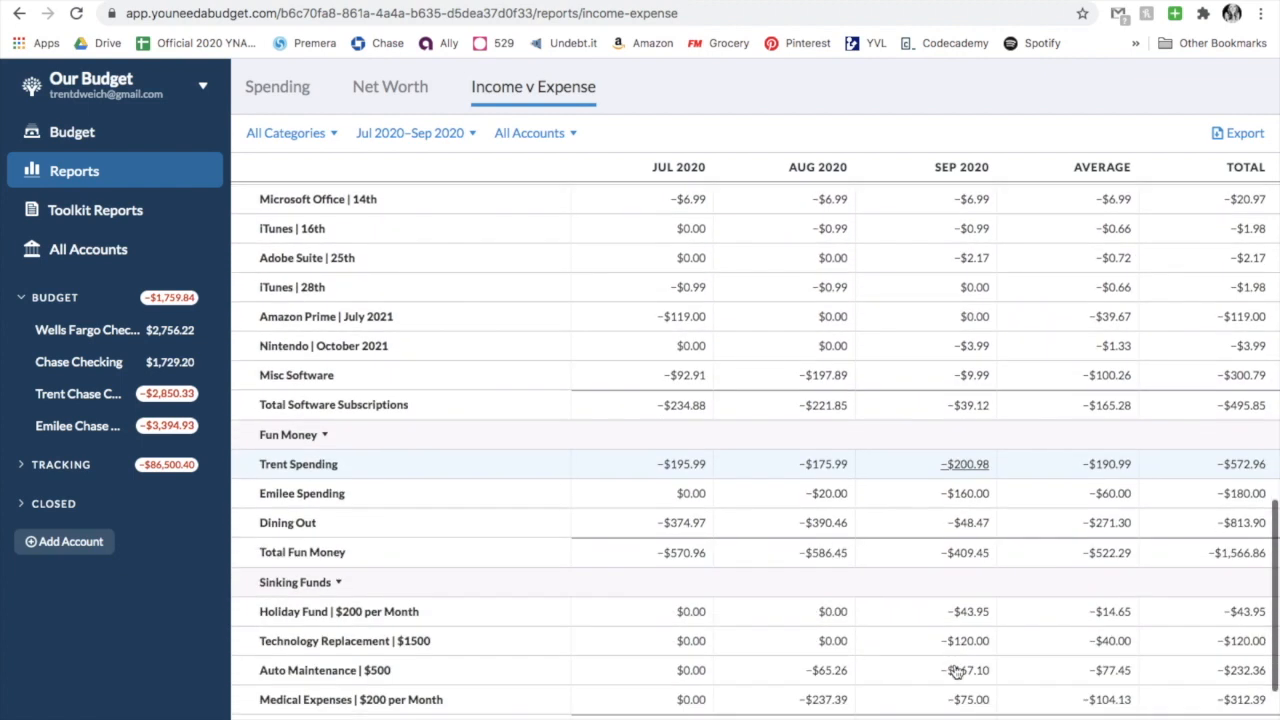
scroll(955, 672, "down", 1)
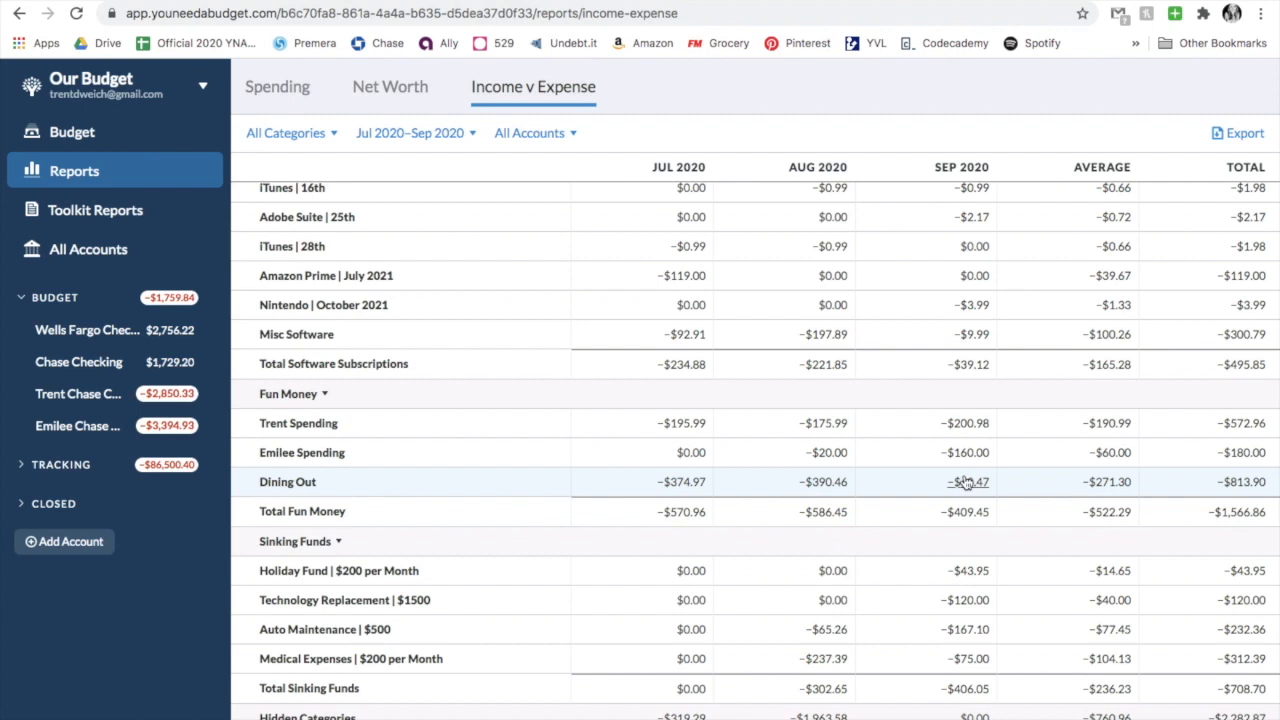
scroll(965, 482, "down", 3)
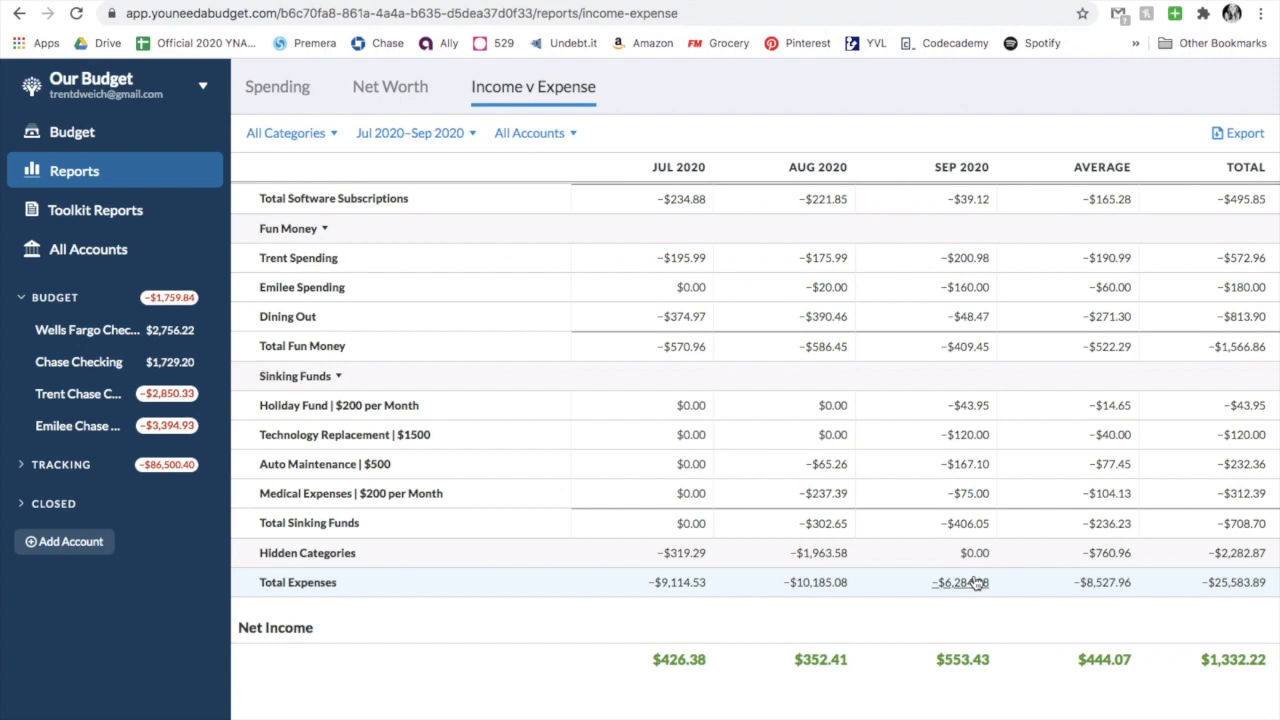
scroll(975, 582, "up", 10)
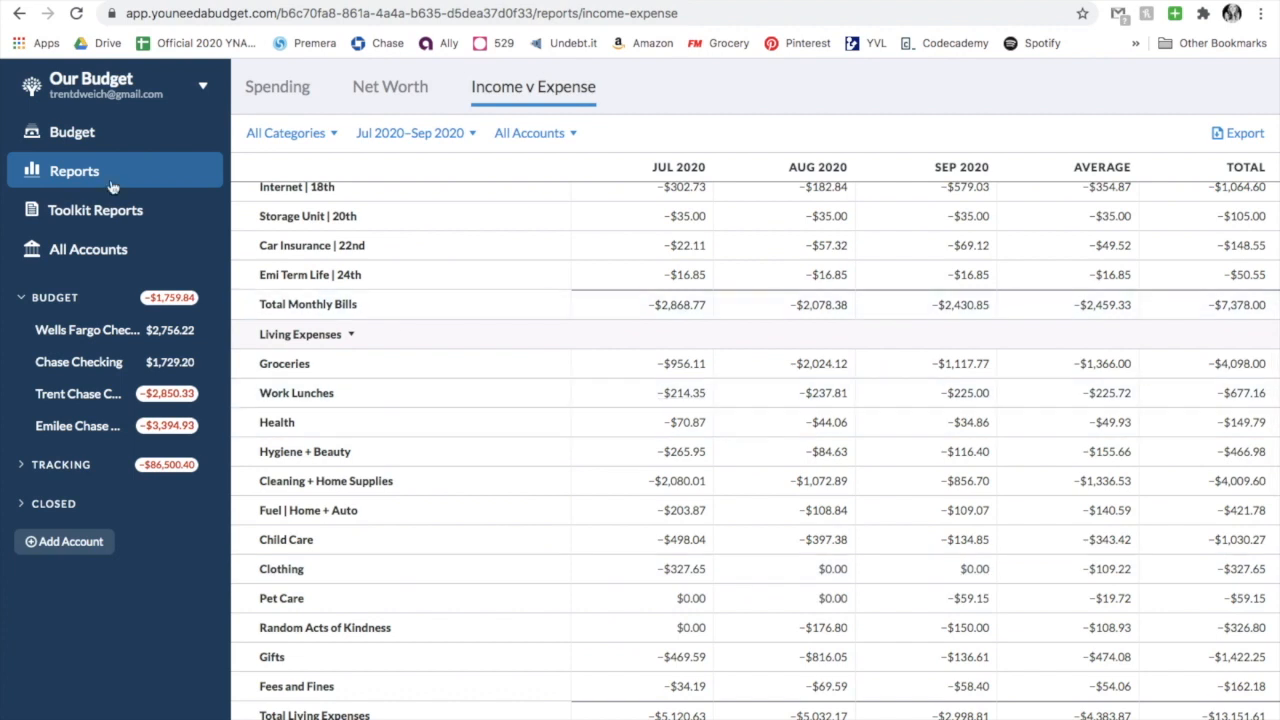
- Return to the September 2020 budget and look over its Monthly Bills and Living Expenses categories
left_click(100, 133)
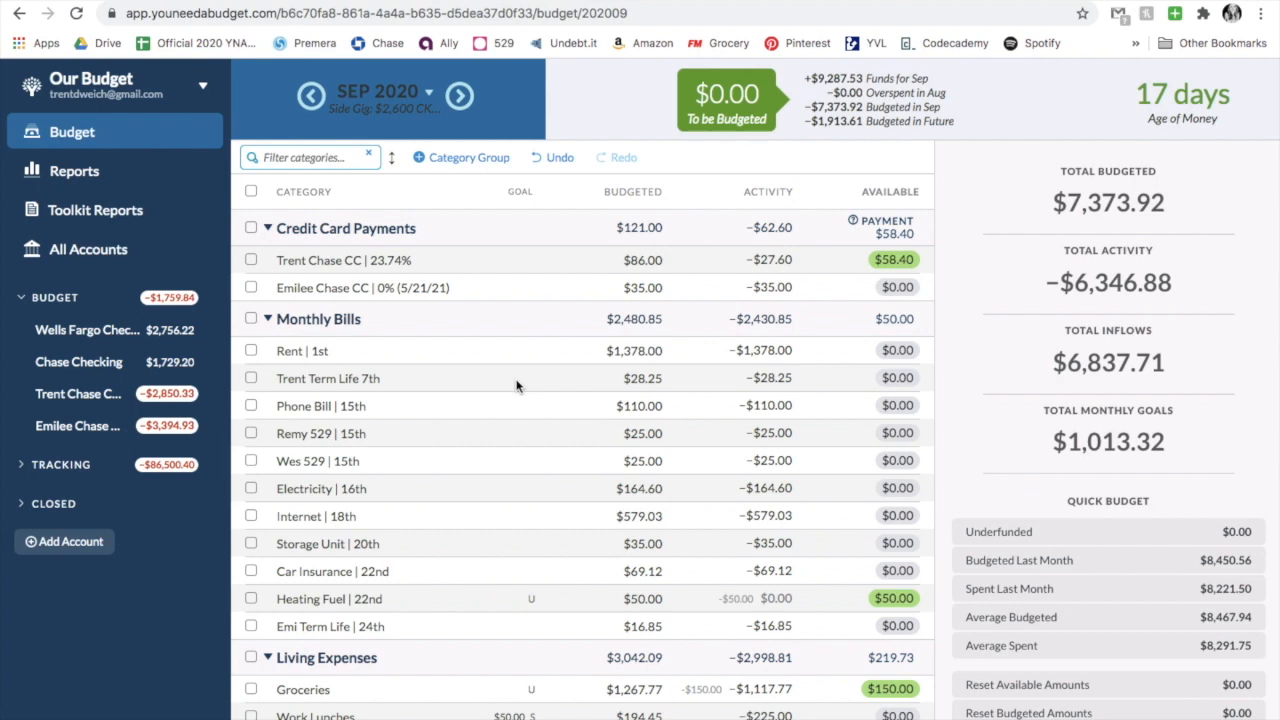
scroll(517, 385, "down", 3)
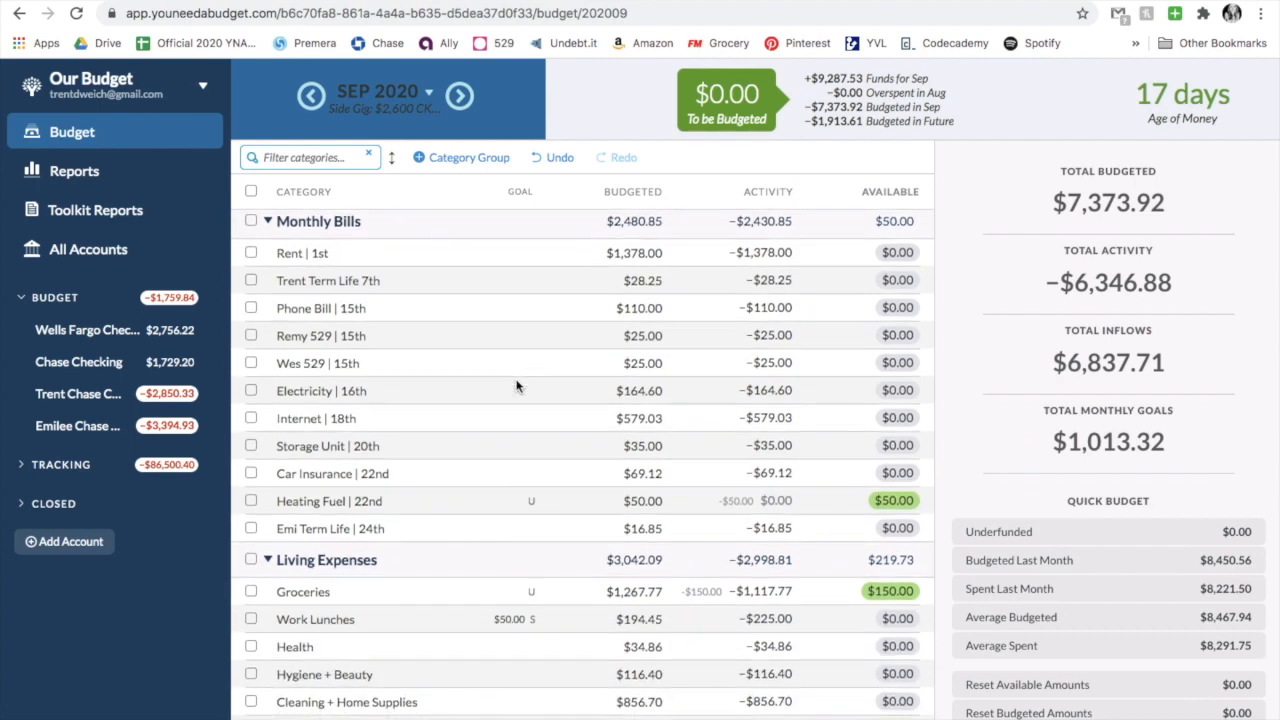
scroll(517, 385, "up", 3)
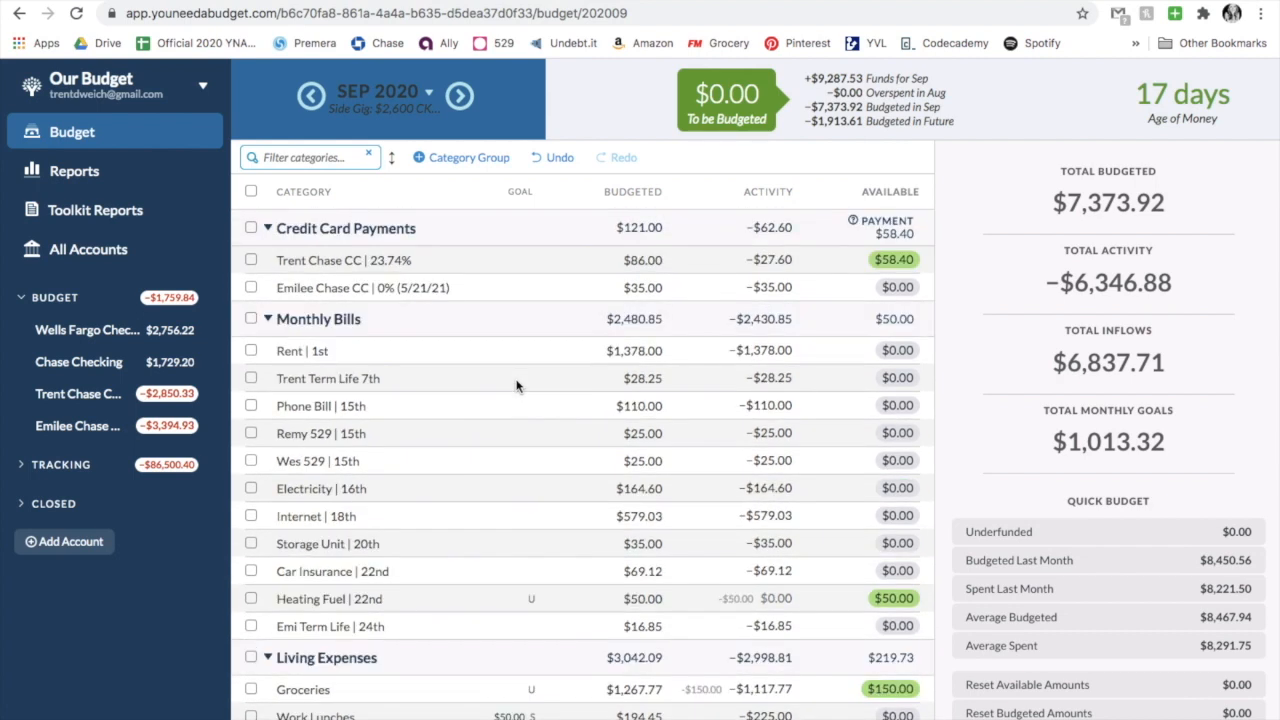